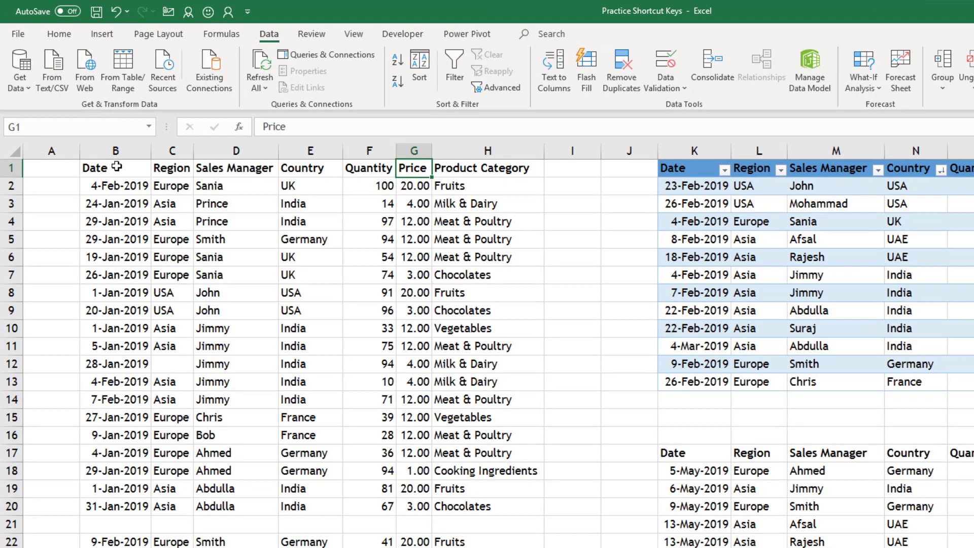
# - Move the active cell one cell at a time from the Price header to I1, and down column I
pyautogui.press('Right')
pyautogui.press('Right')
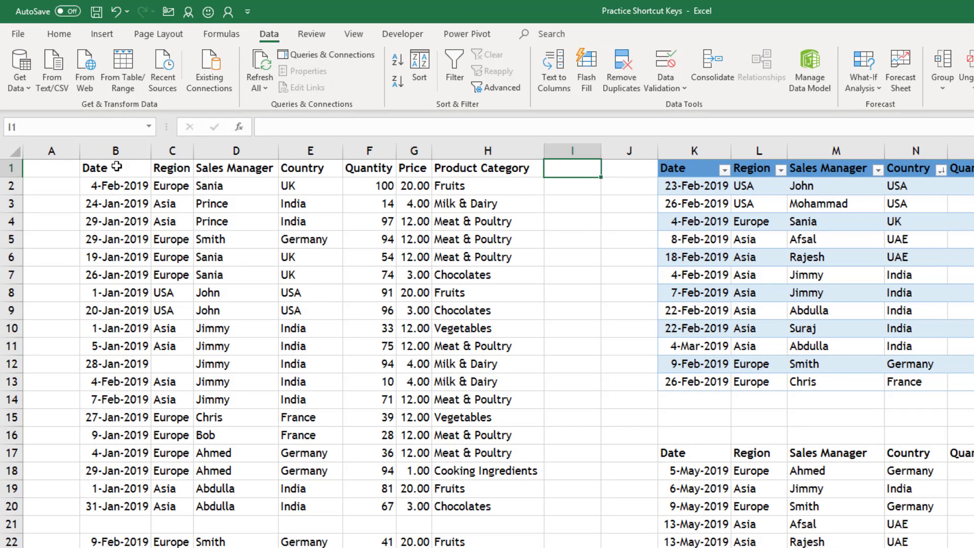
pyautogui.press('Down')
pyautogui.press('Down')
pyautogui.press('Down')
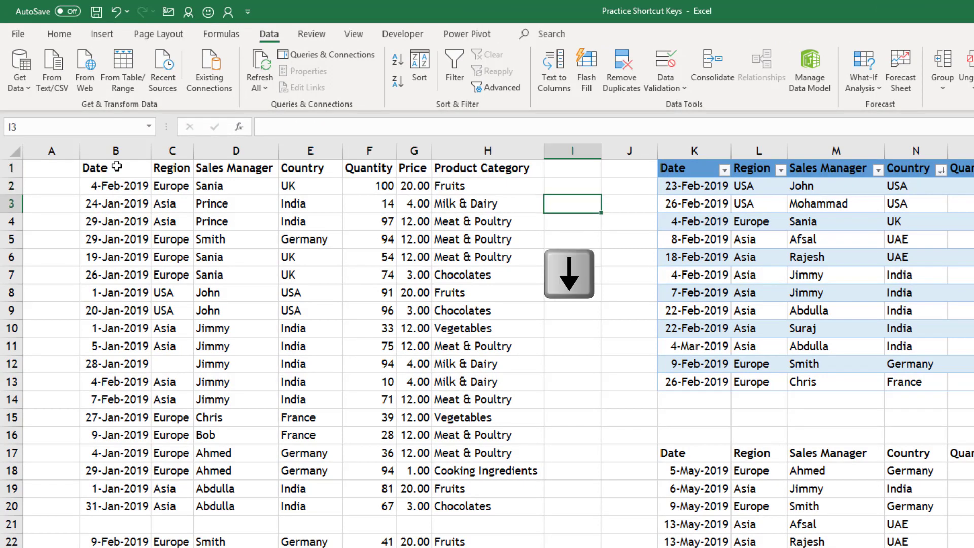
# - Move the active cell back up and across one cell at a time to the Date column of the first data range
pyautogui.press('Left')
pyautogui.press('Left')
pyautogui.press('Up')
pyautogui.press('Up')
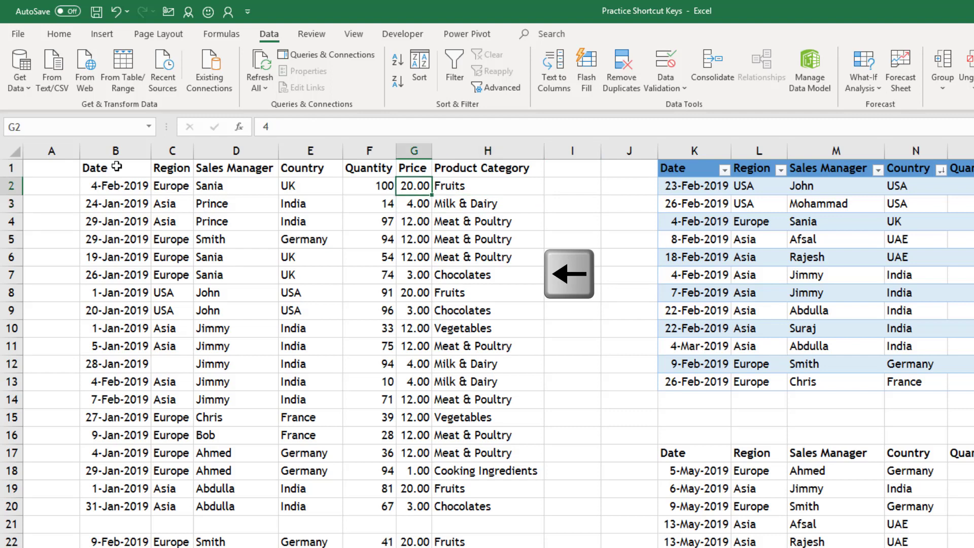
pyautogui.press('Left')
pyautogui.press('Left')
pyautogui.press('Left')
pyautogui.press('Left')
pyautogui.press('Left')
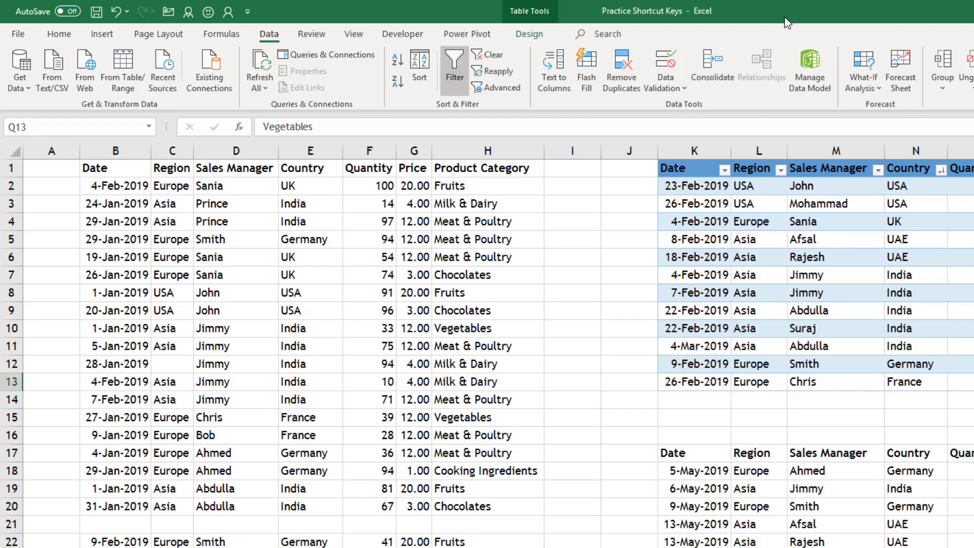
# - Select the Date header in B1 and go cell by cell along the header row to Product Category in H1
pyautogui.click(123, 170)
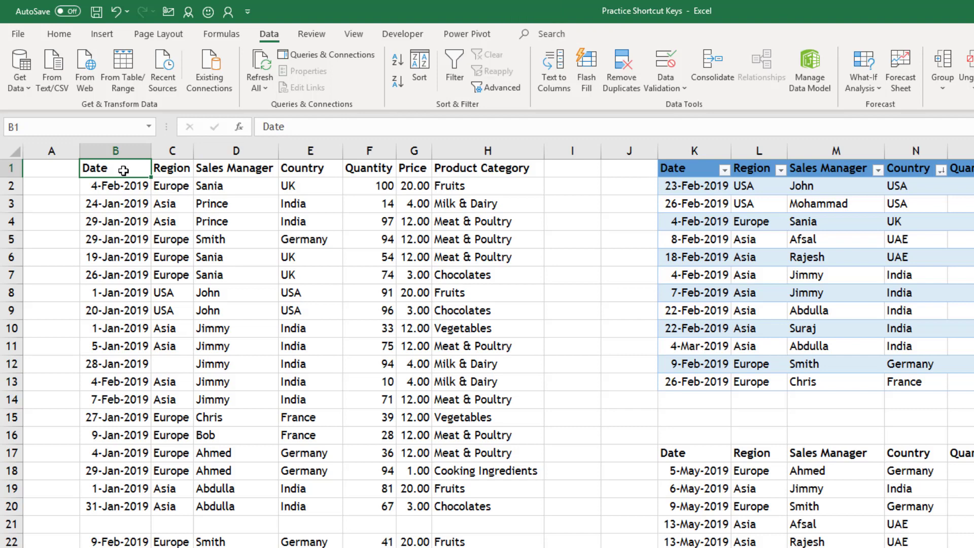
pyautogui.press('Right')
pyautogui.press('Right')
pyautogui.press('Right')
pyautogui.press('Right')
pyautogui.press('Right')
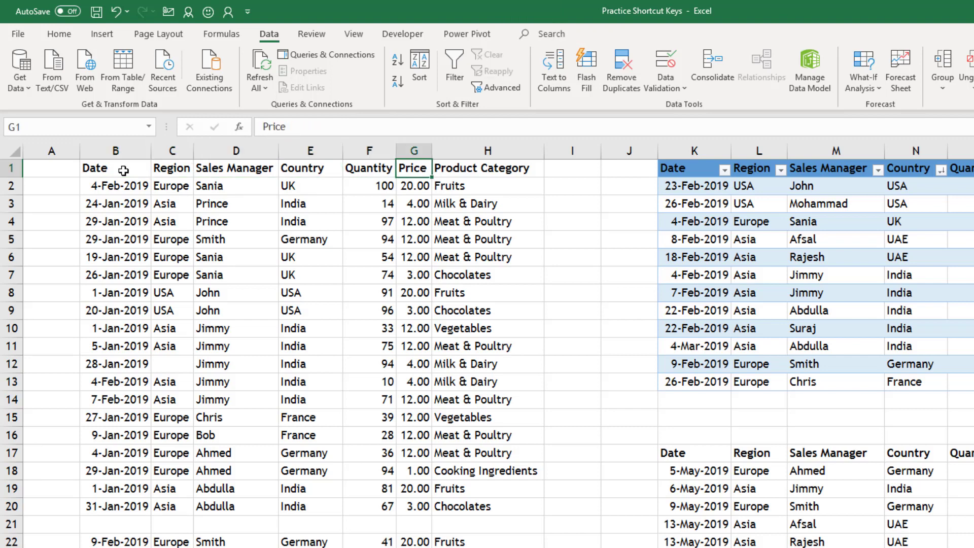
pyautogui.press('Right')
# - Go back cell by cell along the header row from Product Category to the Date header in B1
pyautogui.press('Left')
pyautogui.press('Left')
pyautogui.press('Left')
pyautogui.press('Left')
pyautogui.press('Left')
pyautogui.press('Left')
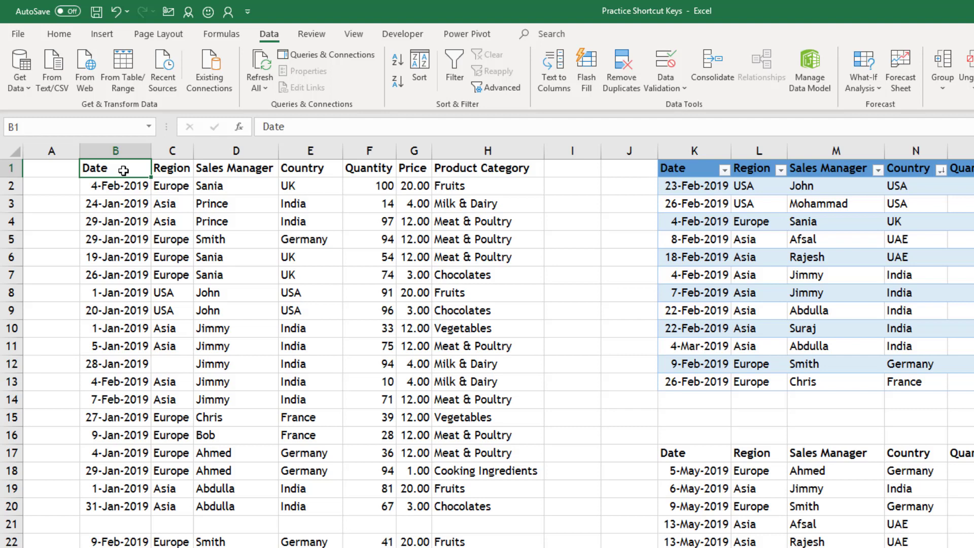
# - Go through the headers again one cell at a time from Date in B1 to Product Category in H1
pyautogui.press('Right')
pyautogui.press('Right')
pyautogui.press('Right')
pyautogui.press('Right')
pyautogui.press('Right')
pyautogui.press('Right')
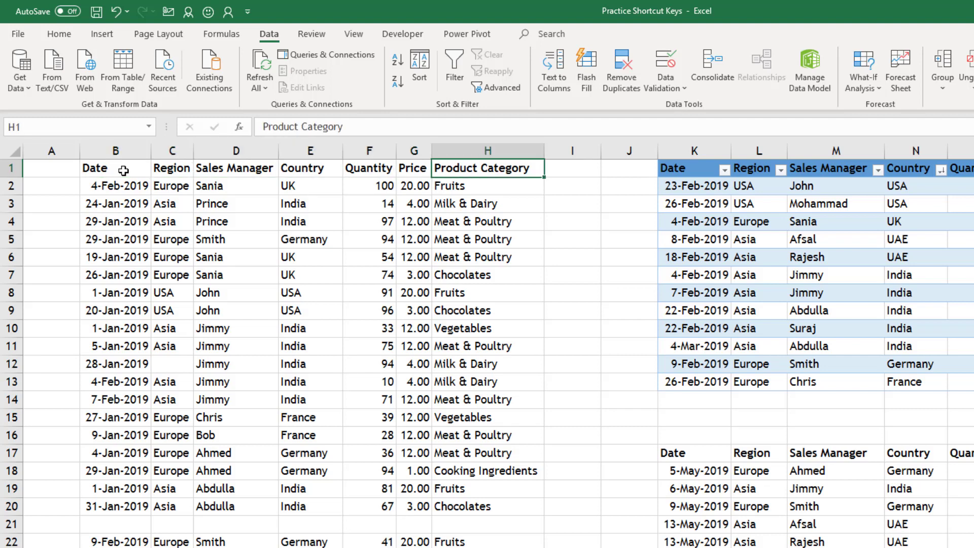
# - Return the active cell one header at a time from H1 to B1
pyautogui.press('Left')
pyautogui.press('Left')
pyautogui.press('Left')
pyautogui.press('Left')
pyautogui.press('Left')
pyautogui.press('Left')
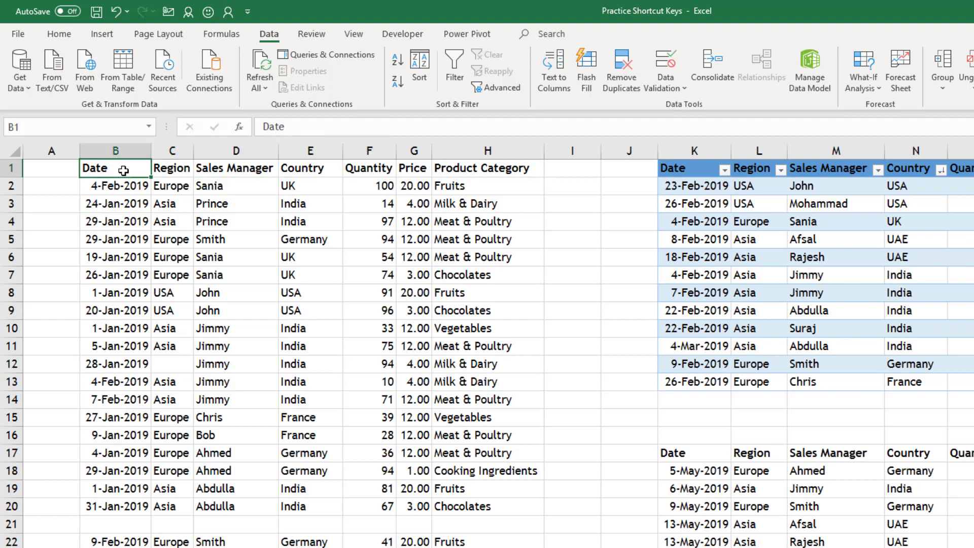
# - Jump straight to the last header in H1 and back to B1, and jump down to the last date before the gap in B20
pyautogui.hotkey('ctrl', 'Right')
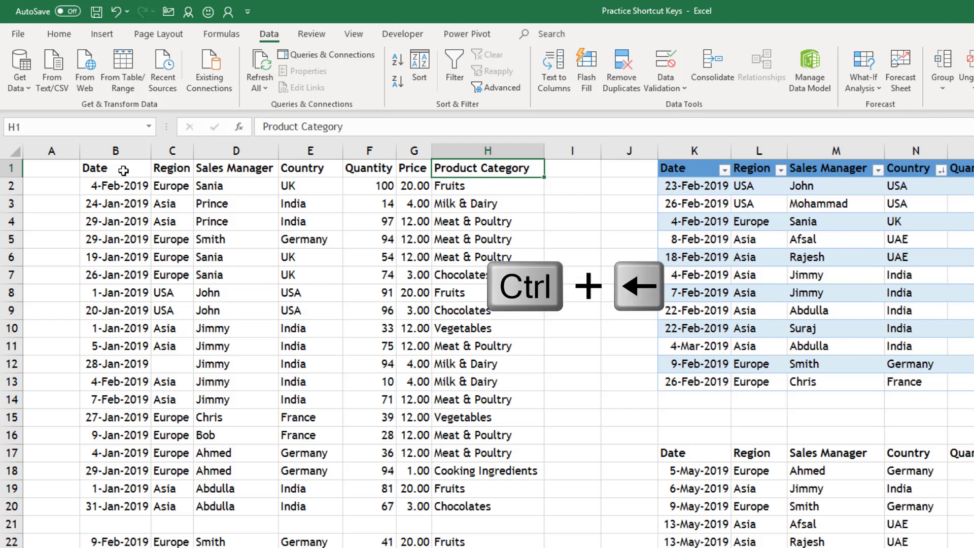
pyautogui.hotkey('ctrl', 'Left')
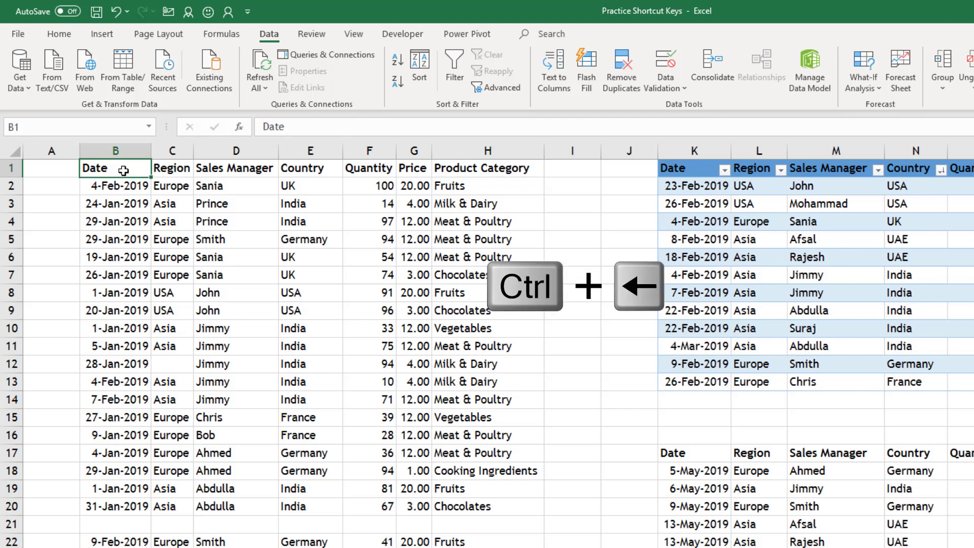
pyautogui.hotkey('ctrl', 'Down')
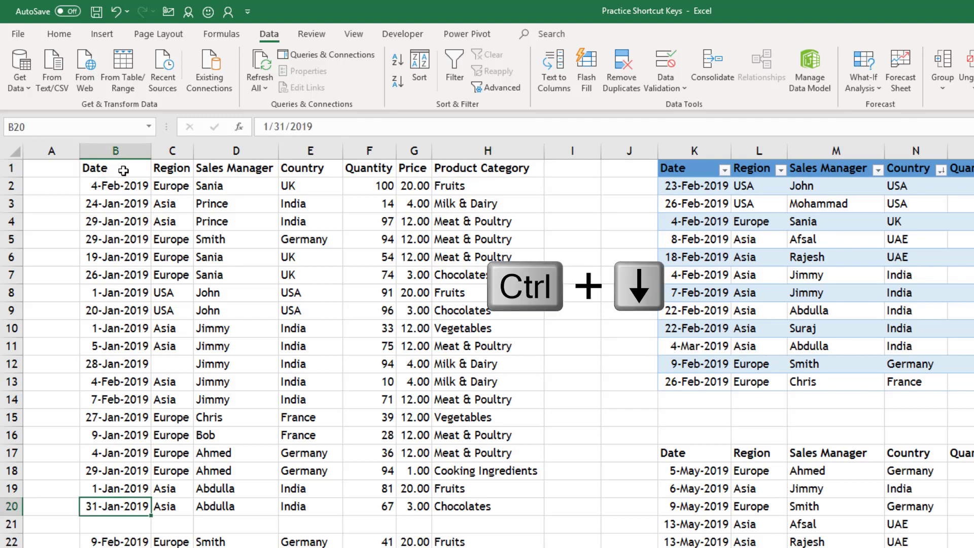
# - Move the active cell back and forth between B20 and the blank cell B21 to examine the gap in the Date column
pyautogui.press('Down')
pyautogui.press('Up')
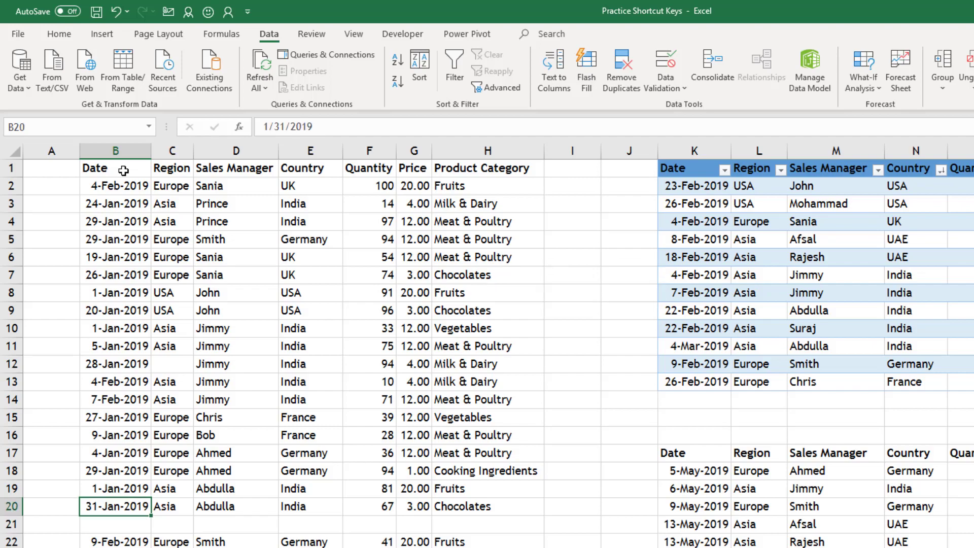
pyautogui.press('Down')
pyautogui.press('Up')
pyautogui.press('Down')
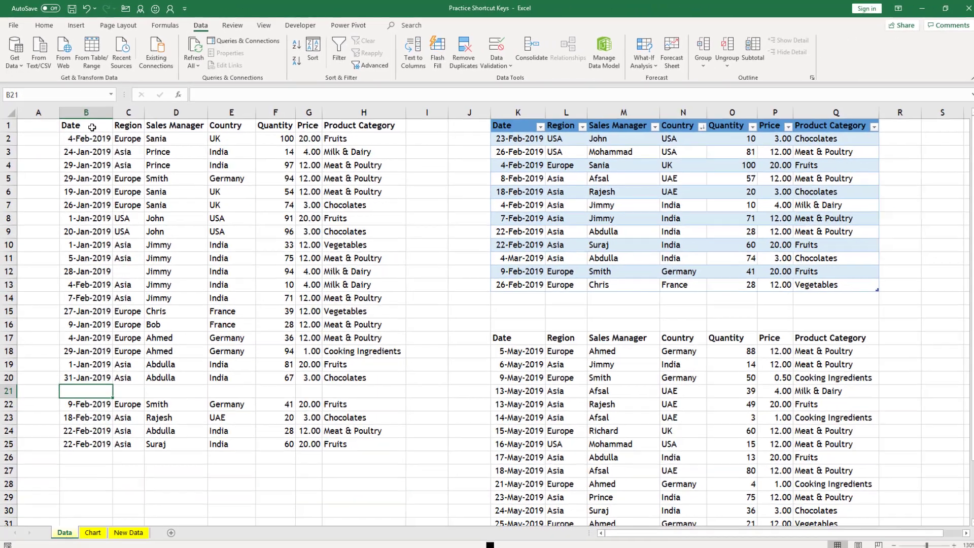
pyautogui.press('Up')
pyautogui.press('Down')
pyautogui.press('Up')
pyautogui.press('Down')
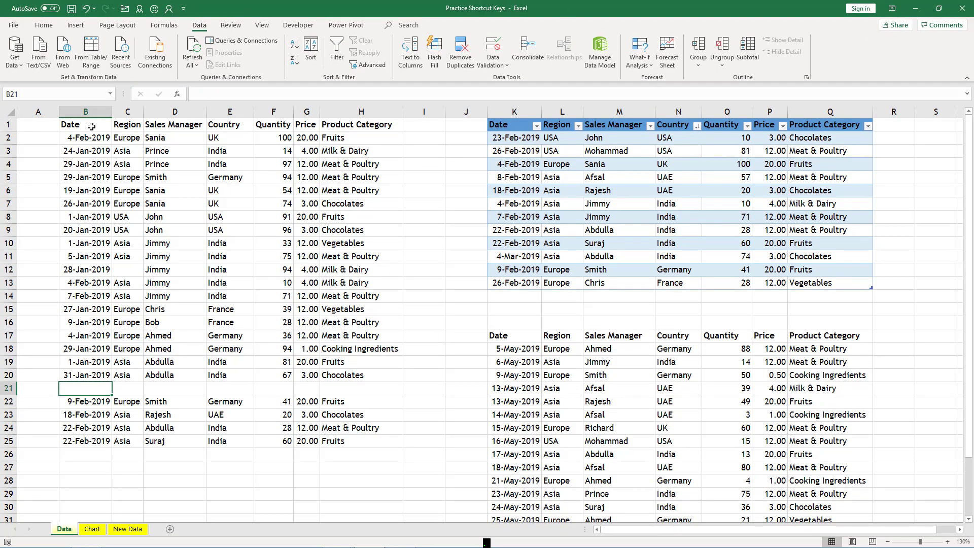
pyautogui.press('Up')
# - Jump to B1, and jump down column B from data edge to data edge, past the blank row, to the sheet's last row
pyautogui.hotkey('ctrl', 'Up')
pyautogui.hotkey('ctrl', 'Down')
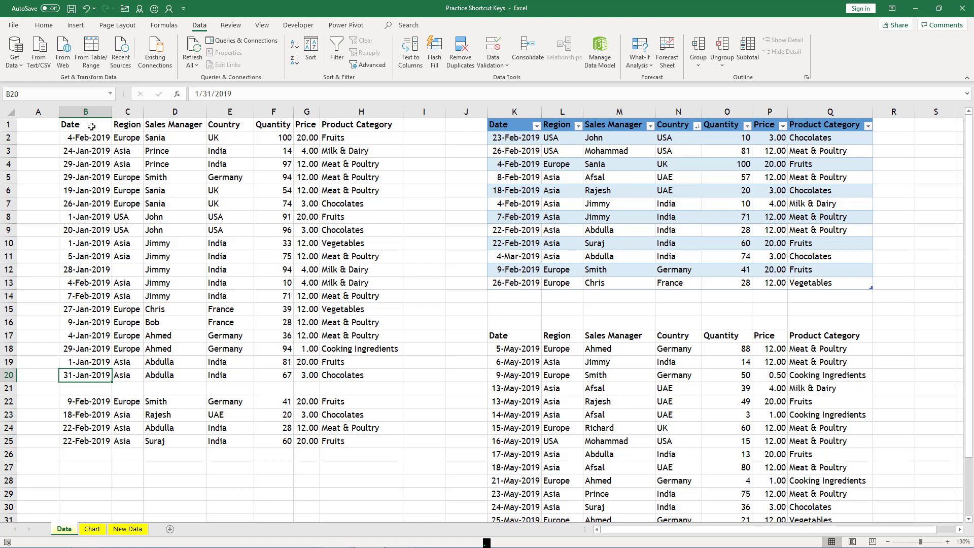
pyautogui.hotkey('ctrl', 'Down')
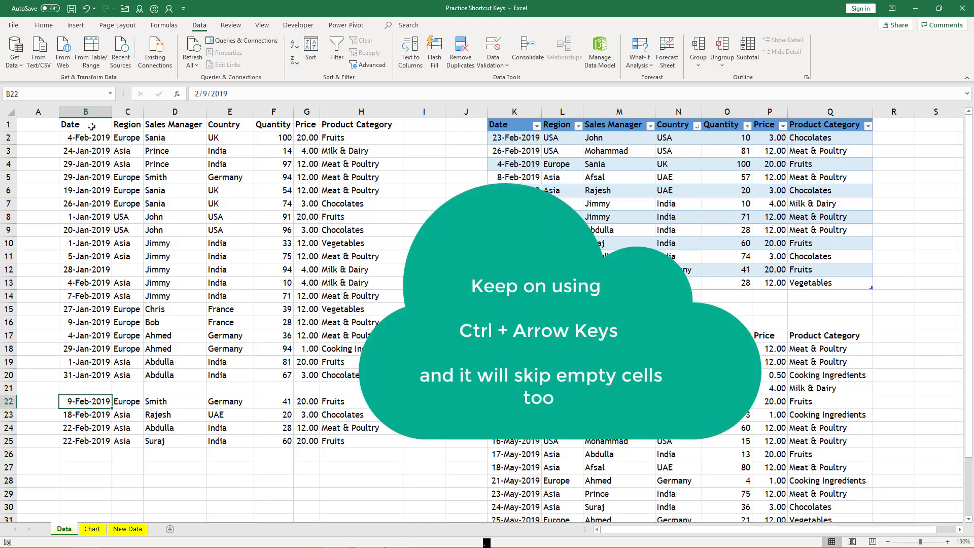
pyautogui.hotkey('ctrl', 'Down')
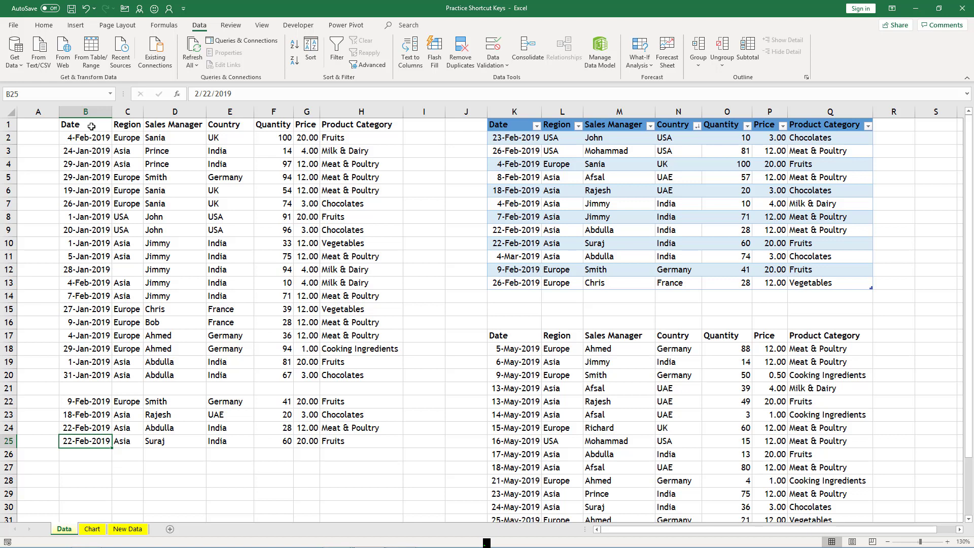
pyautogui.hotkey('ctrl', 'Down')
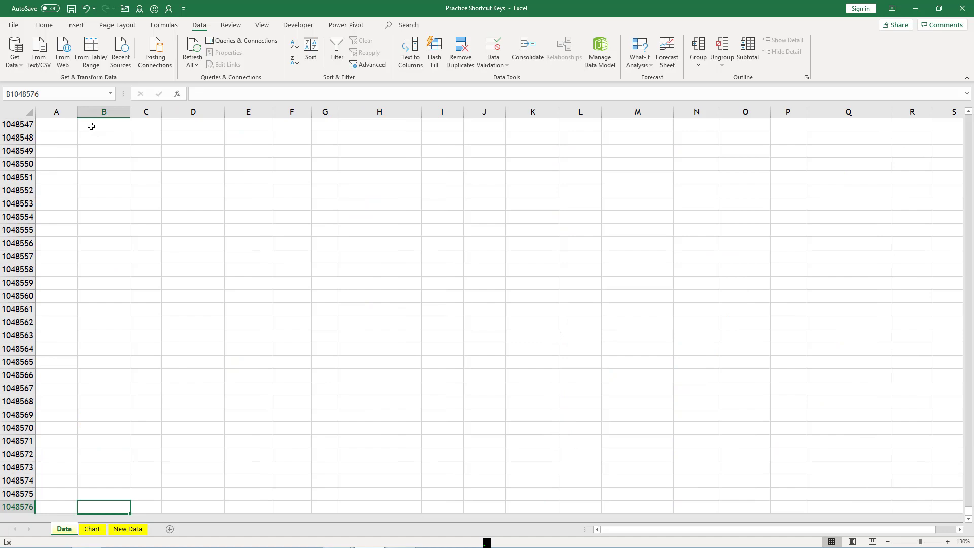
# - Jump back up column B by data edges to the Date header, and repeat one jump down to B20 and back to B1
pyautogui.hotkey('ctrl', 'Up')
pyautogui.hotkey('ctrl', 'Up')
pyautogui.hotkey('ctrl', 'Up')
pyautogui.hotkey('ctrl', 'Up')
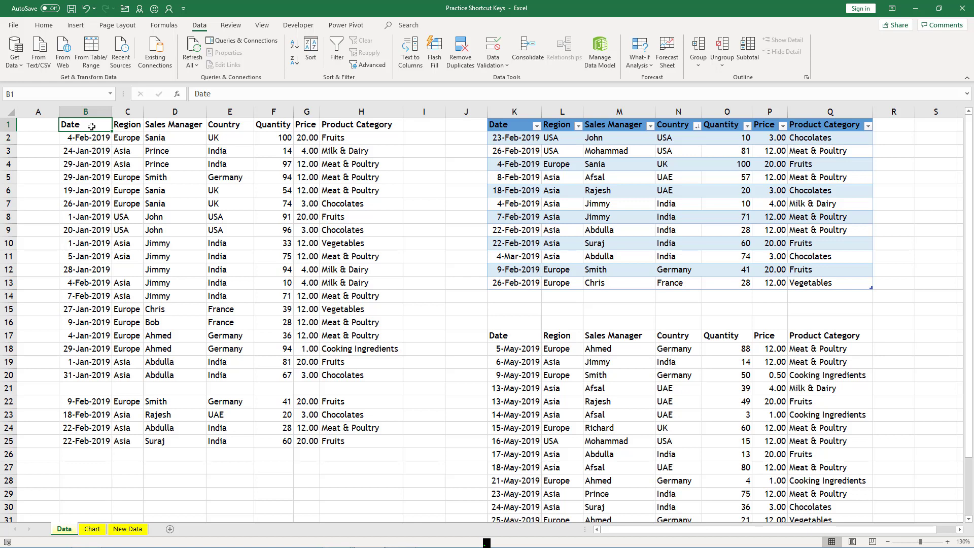
pyautogui.hotkey('ctrl', 'Down')
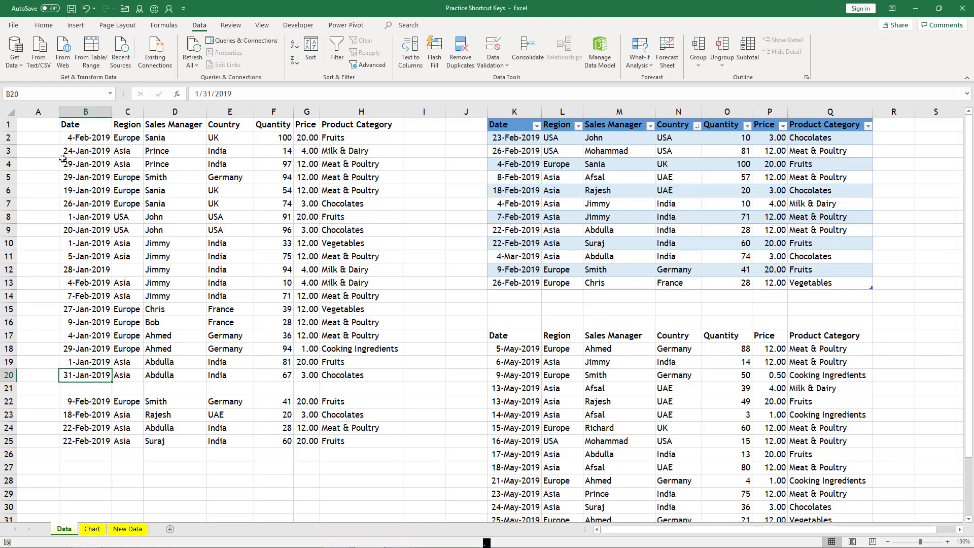
pyautogui.hotkey('ctrl', 'Up')
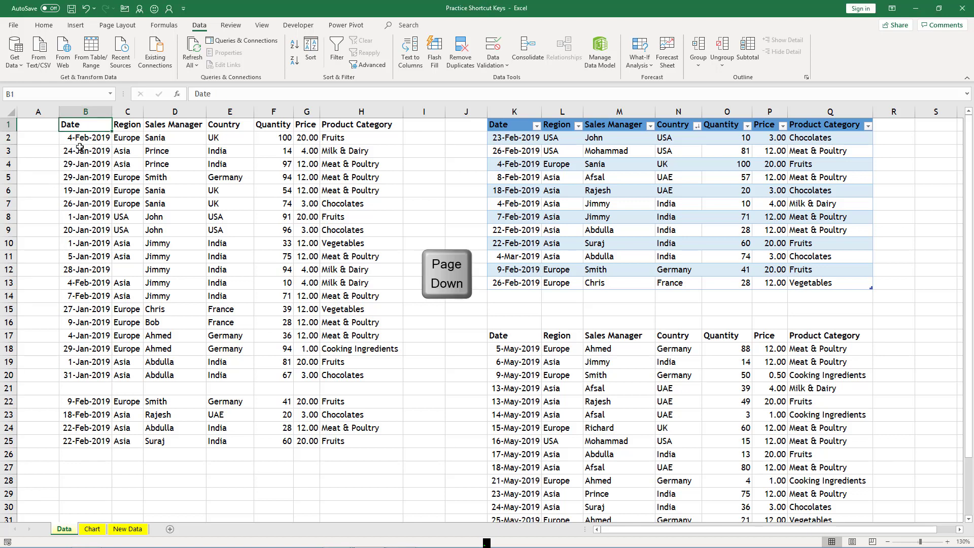
# - Move the active cell down column B one full screen at a time from B1 to B121
pyautogui.press('pagedown')
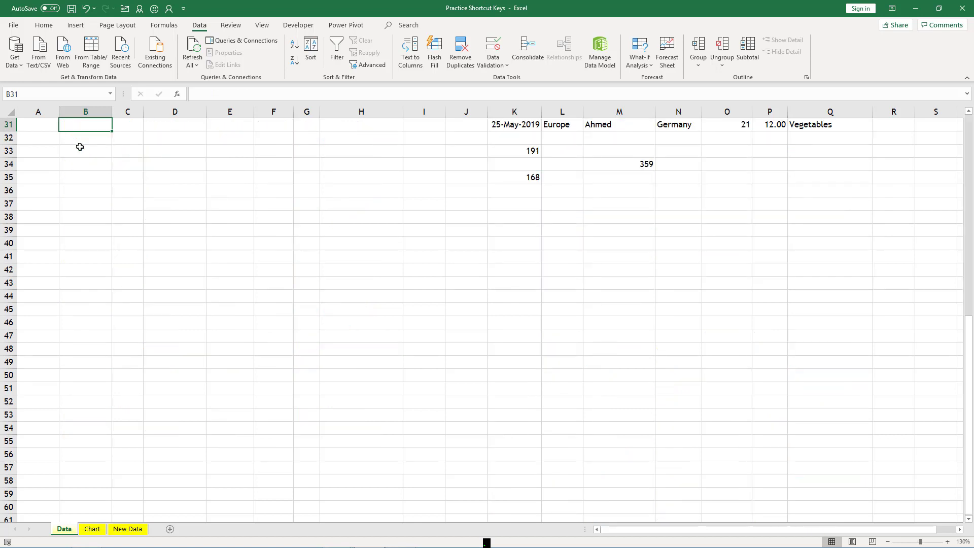
pyautogui.press('pagedown')
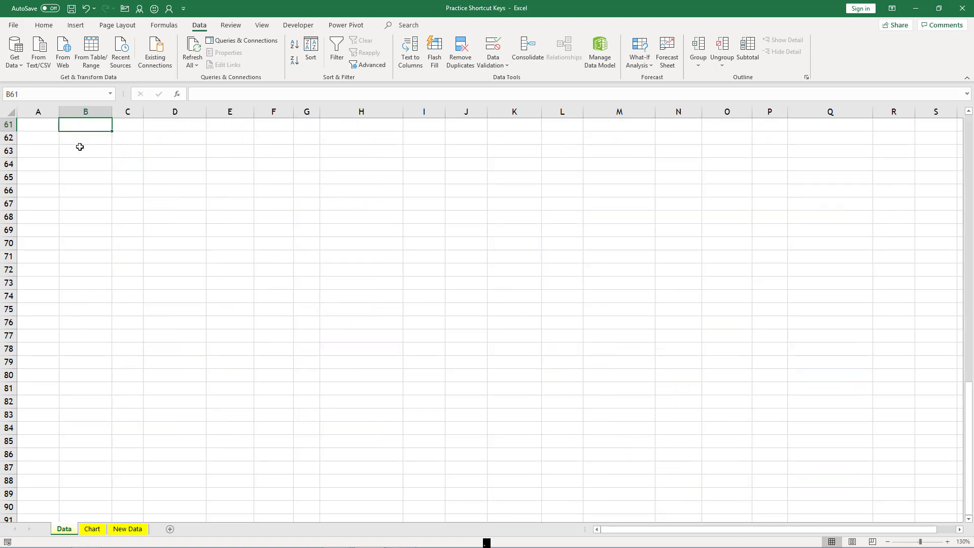
pyautogui.press('pagedown')
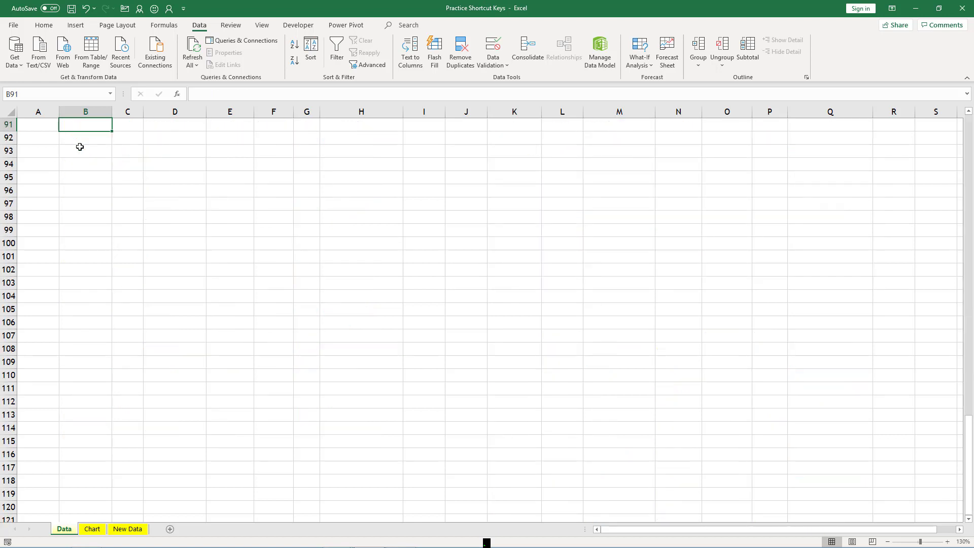
pyautogui.press('pagedown')
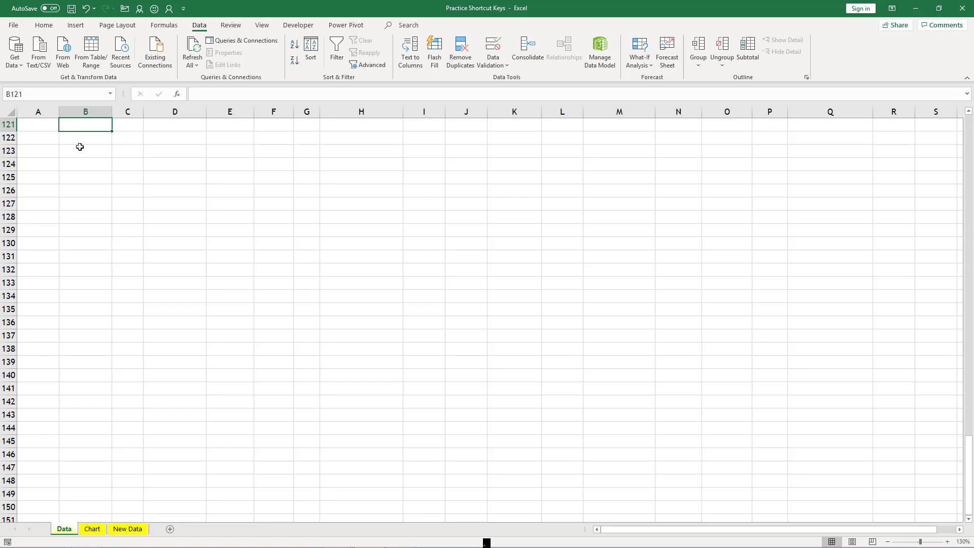
# - Move back up one full screen at a time to B1, and go one screen down to B31 and back again
pyautogui.press('pageup')
pyautogui.press('pageup')
pyautogui.press('pageup')
pyautogui.press('pageup')
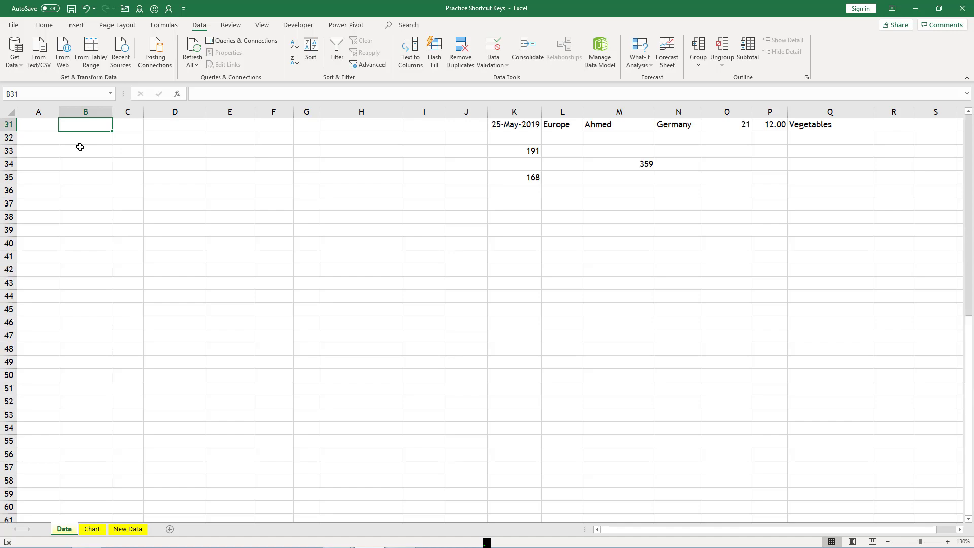
pyautogui.press('pageup')
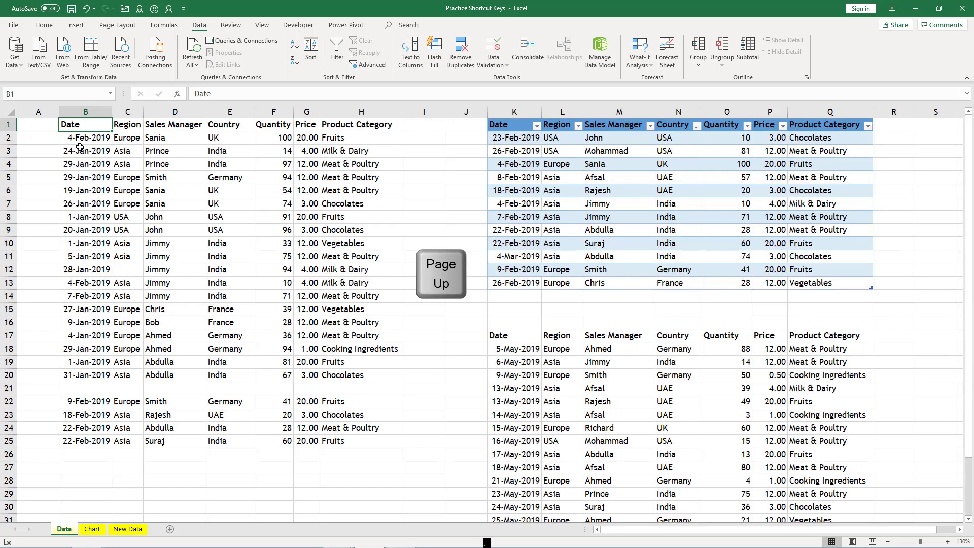
pyautogui.press('pagedown')
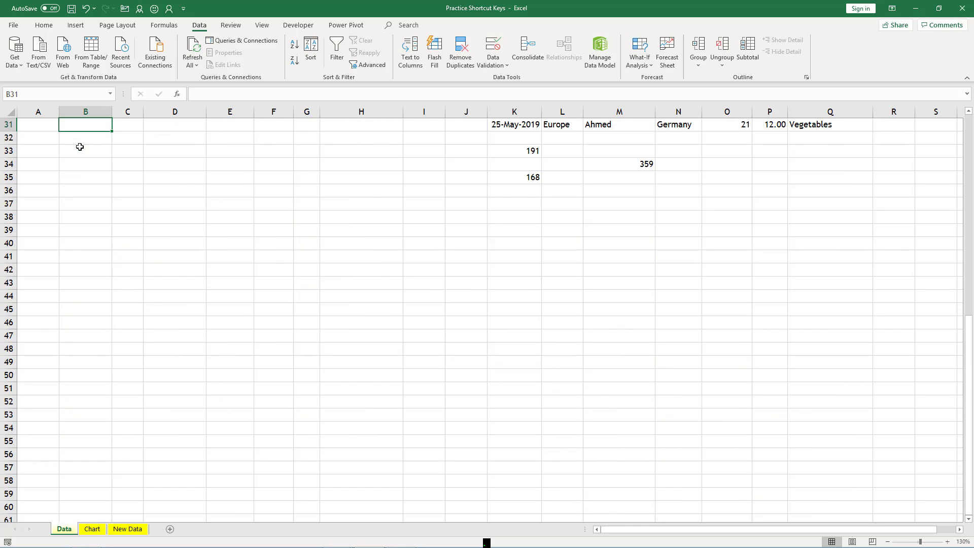
pyautogui.press('pageup')
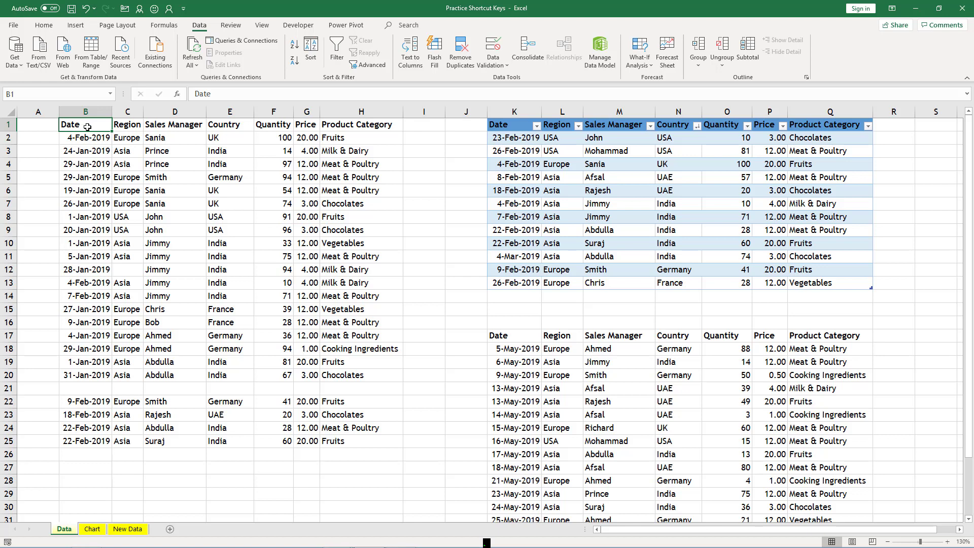
# - Move the active cell sideways along row 1 one full screen at a time to AQ1 and back to B1
pyautogui.hotkey('alt', 'pagedown')
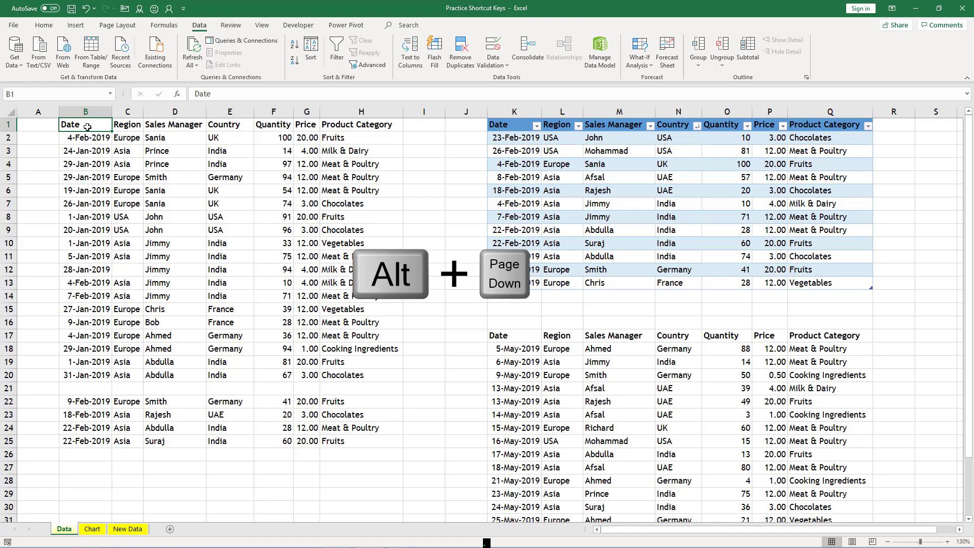
pyautogui.hotkey('alt', 'pagedown')
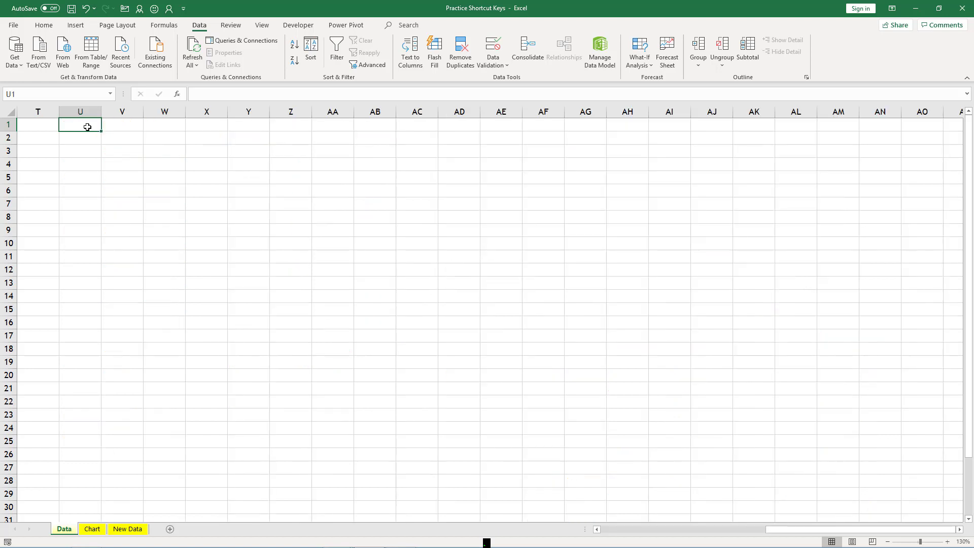
pyautogui.hotkey('alt', 'pagedown')
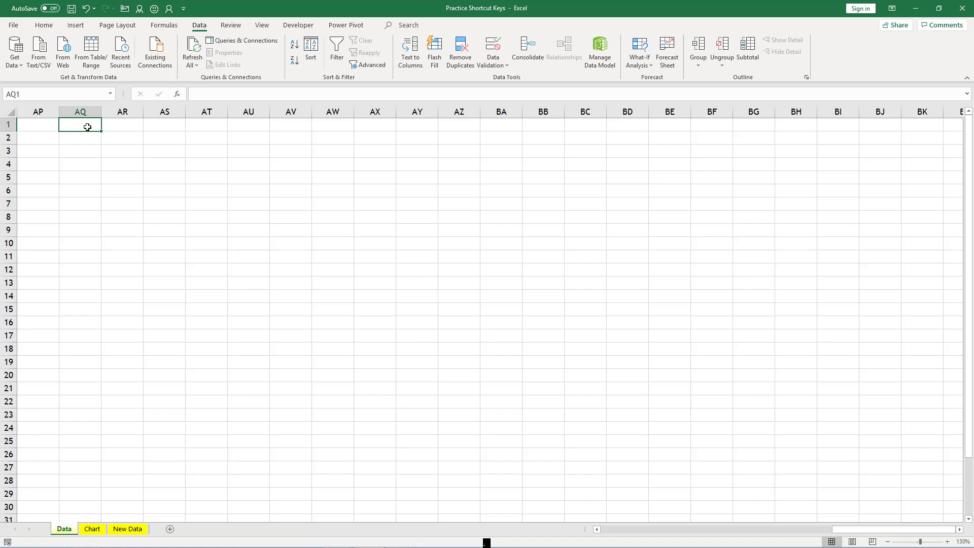
pyautogui.hotkey('alt', 'pageup')
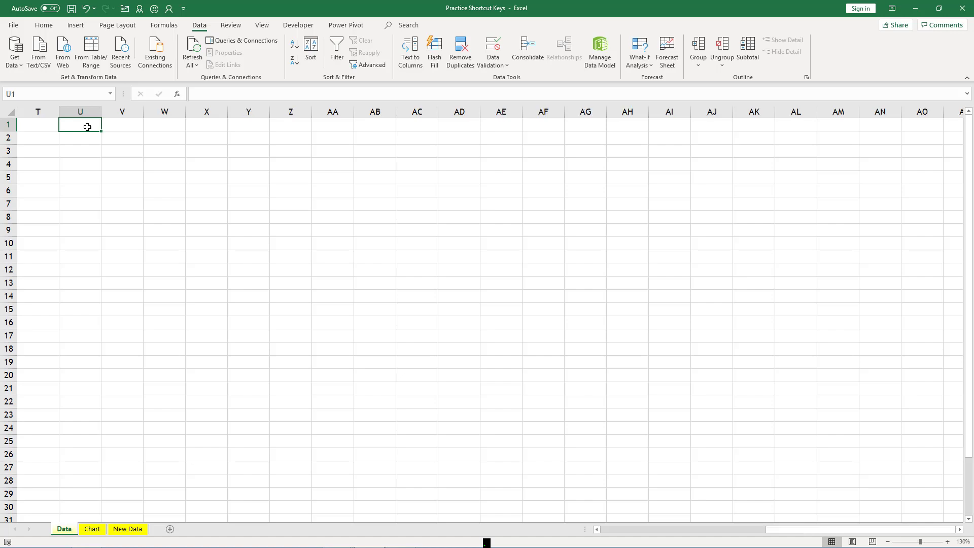
pyautogui.hotkey('alt', 'pageup')
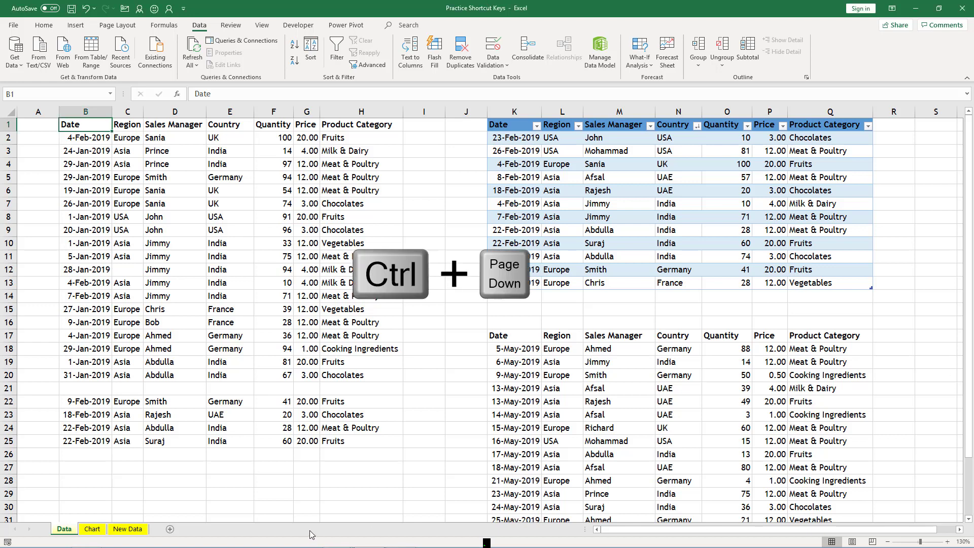
# - Switch forward sheet by sheet from Data through Chart, and return sheet by sheet to the Data sheet
pyautogui.hotkey('ctrl', 'pagedown')
pyautogui.hotkey('ctrl', 'pagedown')
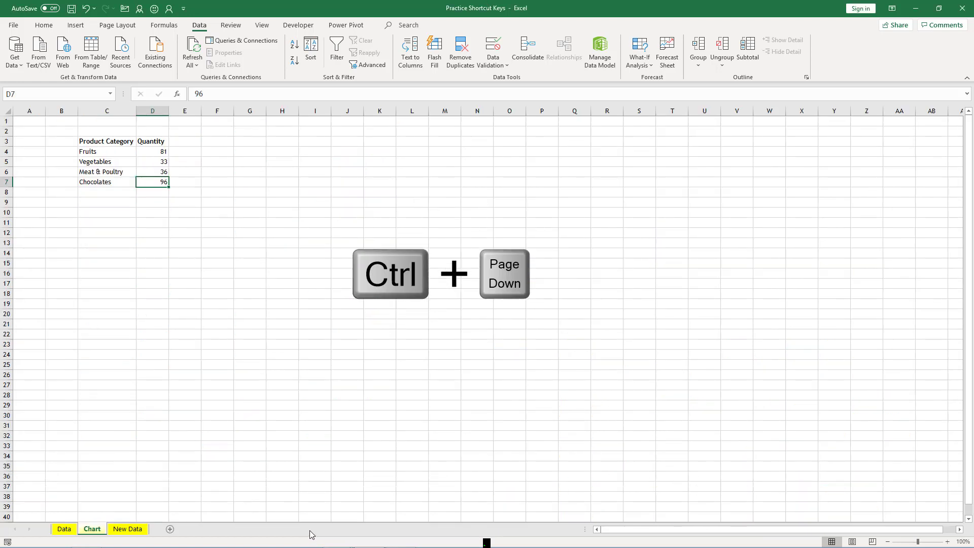
pyautogui.hotkey('ctrl', 'pageup')
pyautogui.hotkey('ctrl', 'pageup')
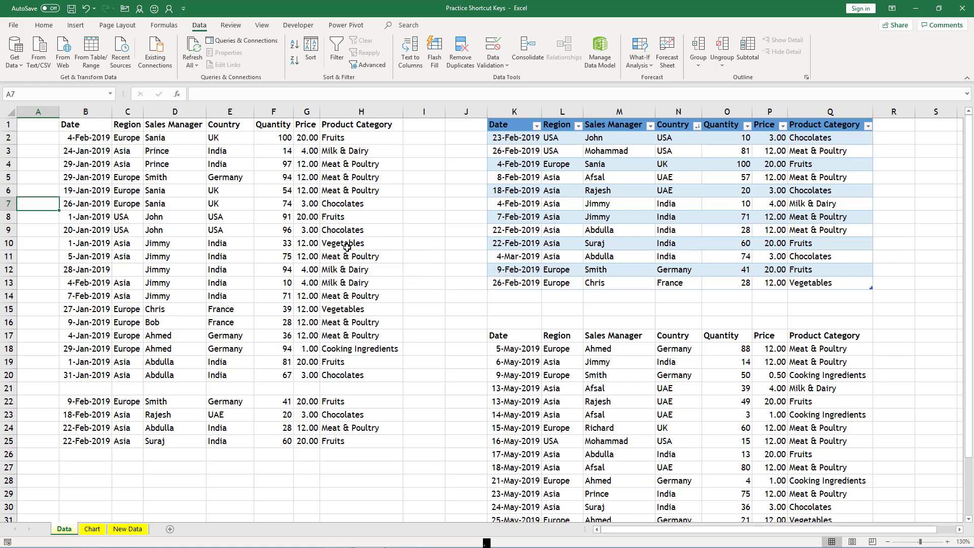
# - Jump from H10 to the start of its row at A10, and from H13 to the sheet's first cell, A1
pyautogui.click(347, 247)
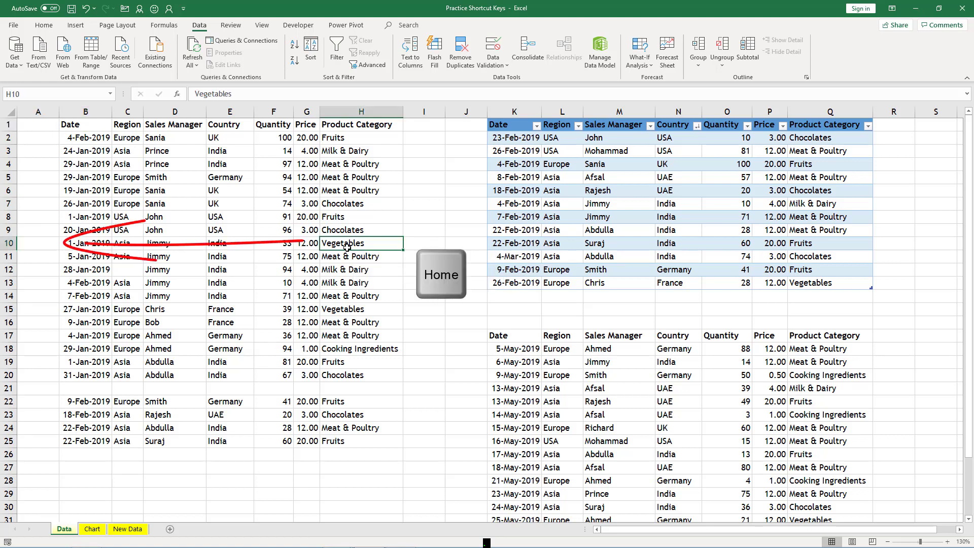
pyautogui.press('Home')
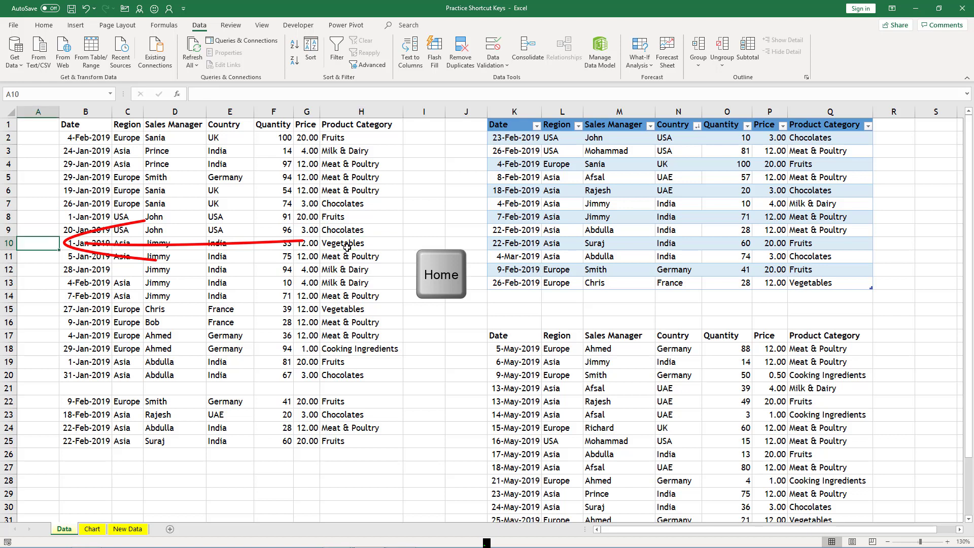
pyautogui.click(364, 283)
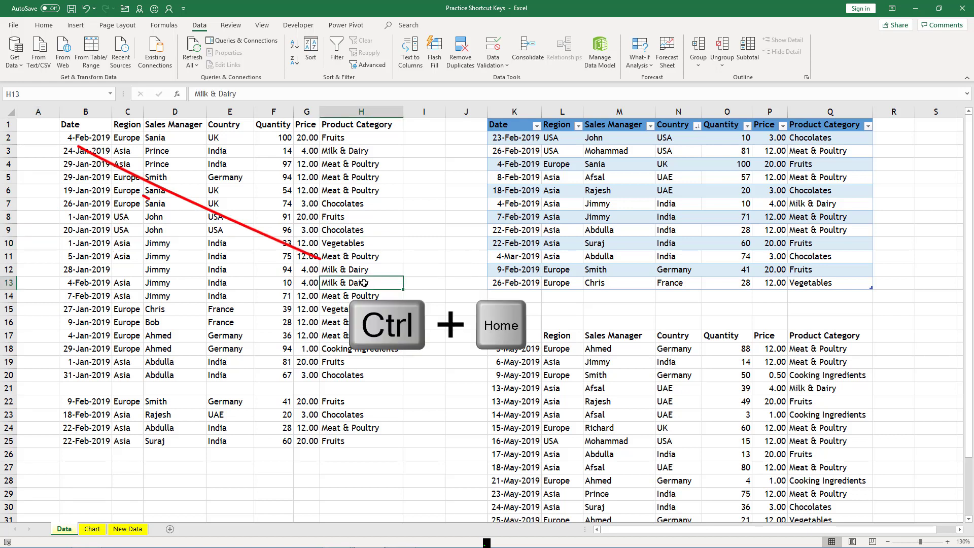
pyautogui.hotkey('ctrl', 'Home')
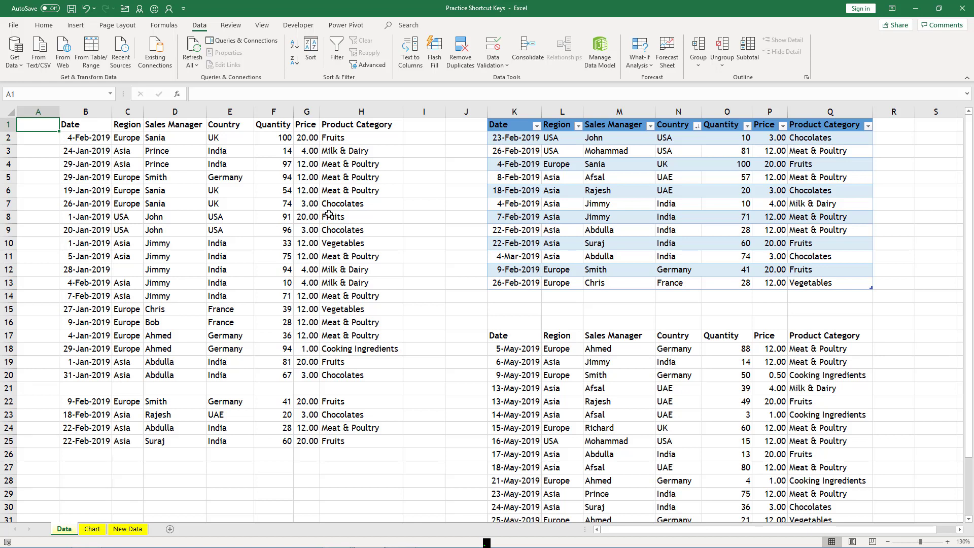
# - Jump to the last used cell of the Data sheet, Q35, and save the workbook
pyautogui.hotkey('ctrl', 'End')
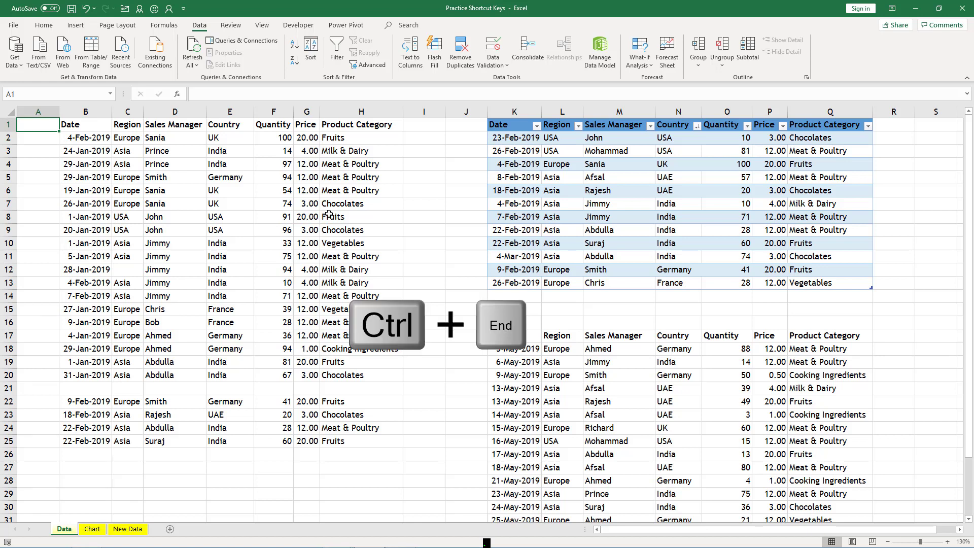
pyautogui.hotkey('ctrl', 'End')
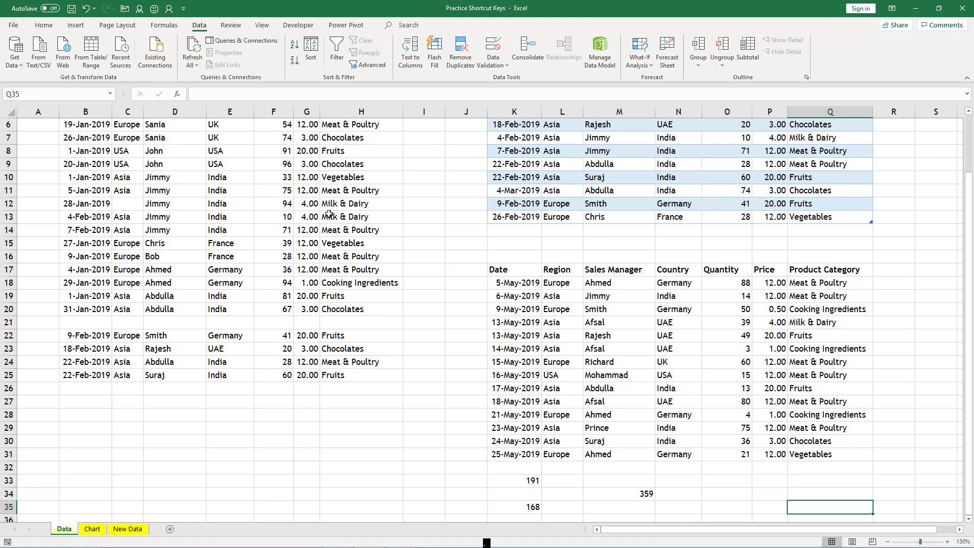
pyautogui.hotkey('ctrl', 's')
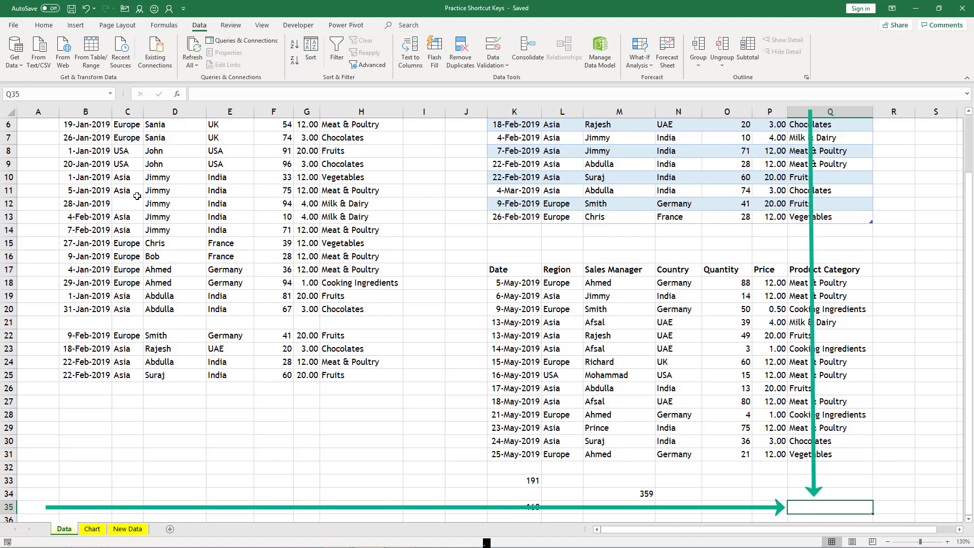
# - Enter vsdfvdf in the empty cell L40 below the data and save the workbook
pyautogui.scroll(-8, 258, 272)
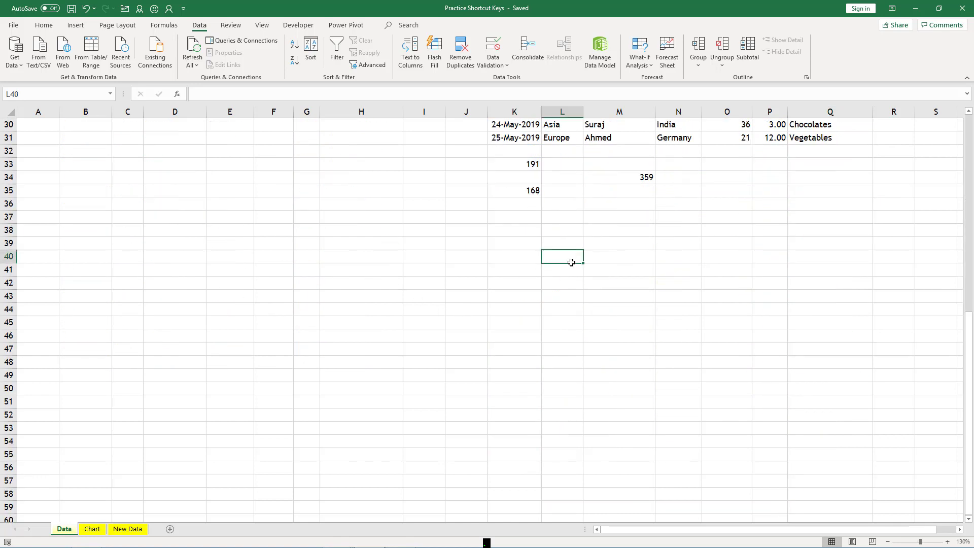
pyautogui.write('vsdfvdf')
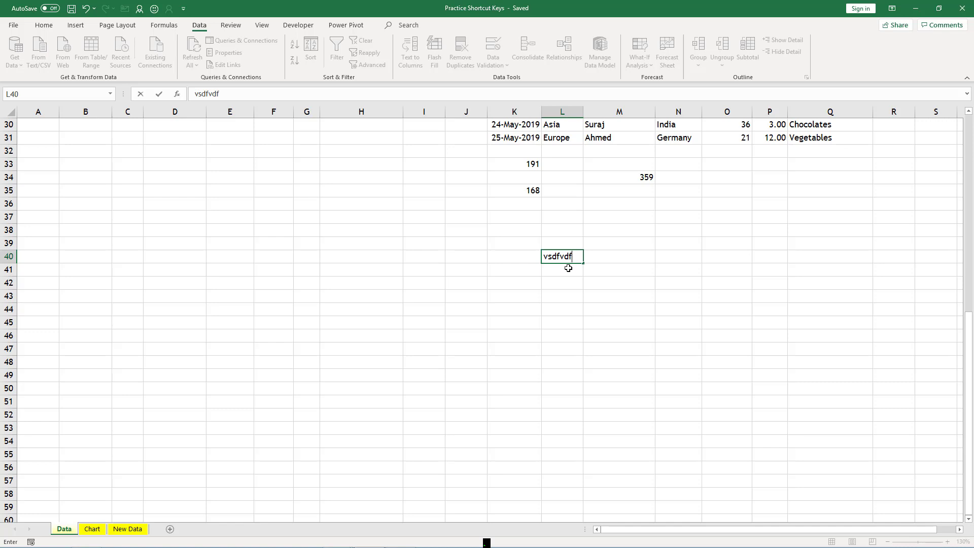
pyautogui.press('Return')
pyautogui.hotkey('ctrl', 's')
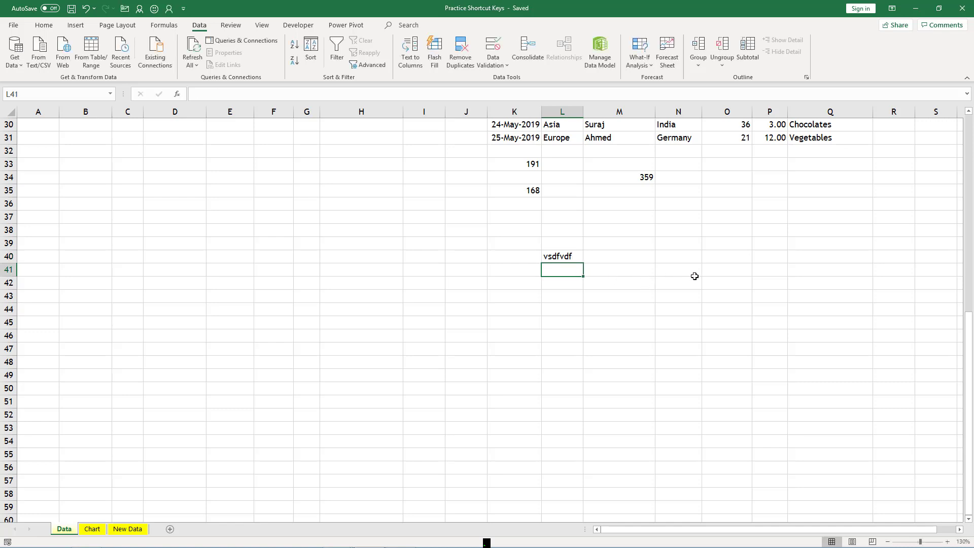
# - Clear the text from cell L40
pyautogui.click(500, 255)
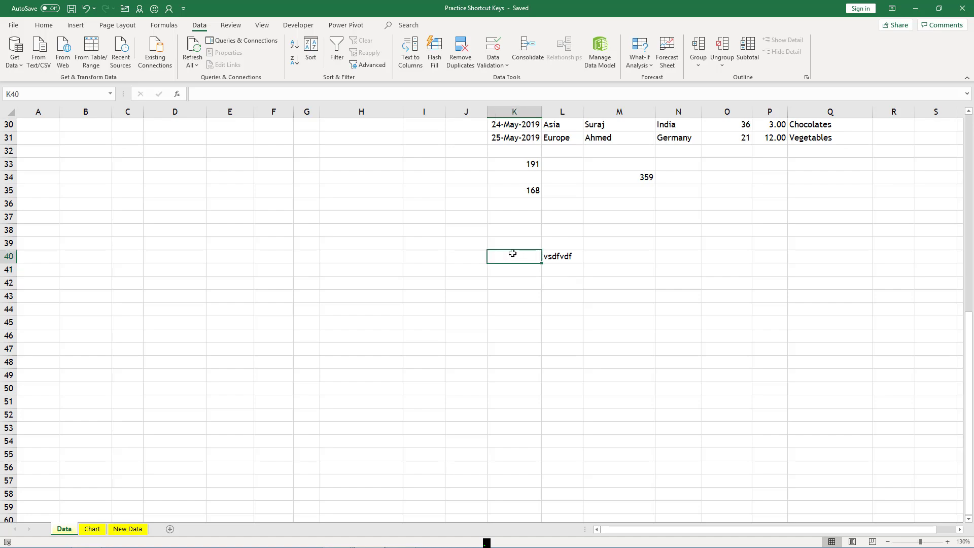
pyautogui.click(556, 257)
pyautogui.press('Delete')
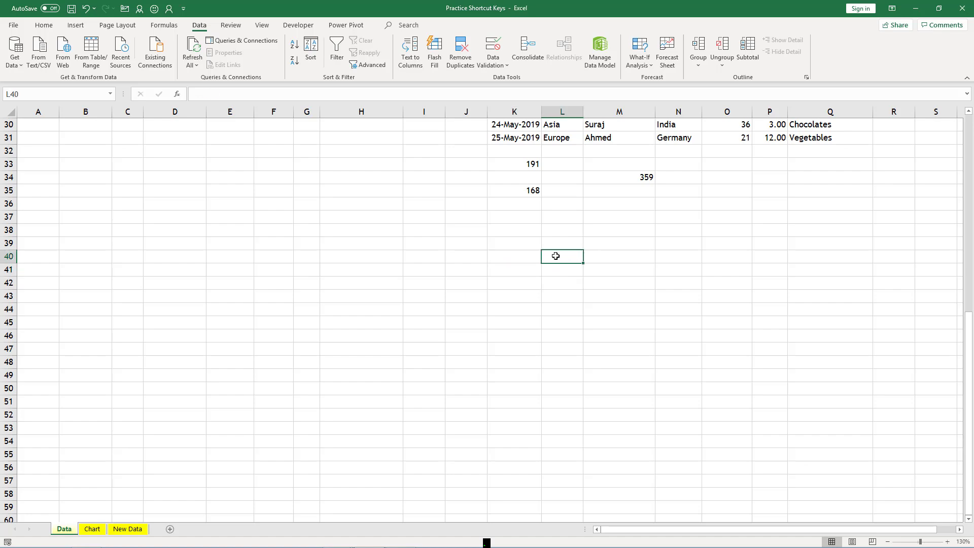
# - Select cell B4 near the sheet's start and jump from it to the last used cell, Q40
pyautogui.scroll(10, 157, 289)
pyautogui.click(103, 170)
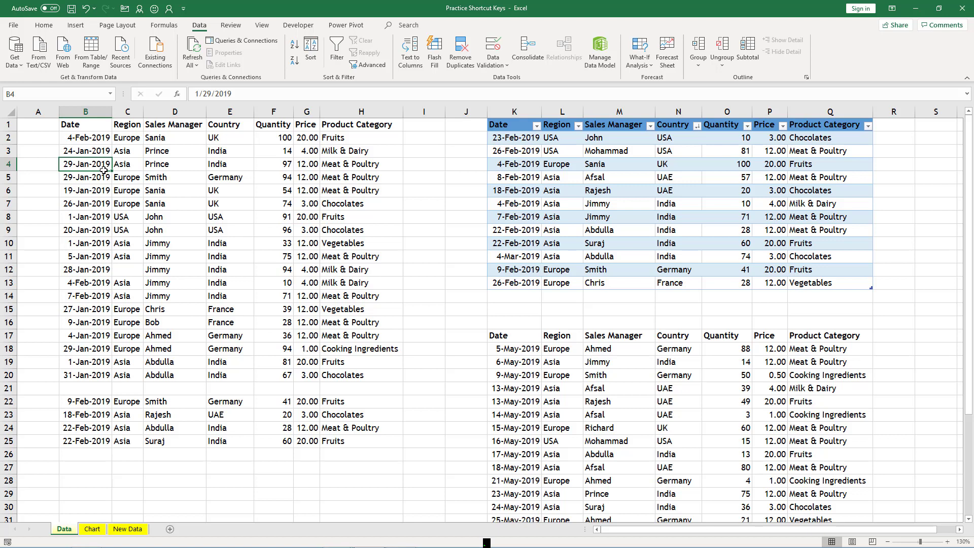
pyautogui.hotkey('ctrl', 'End')
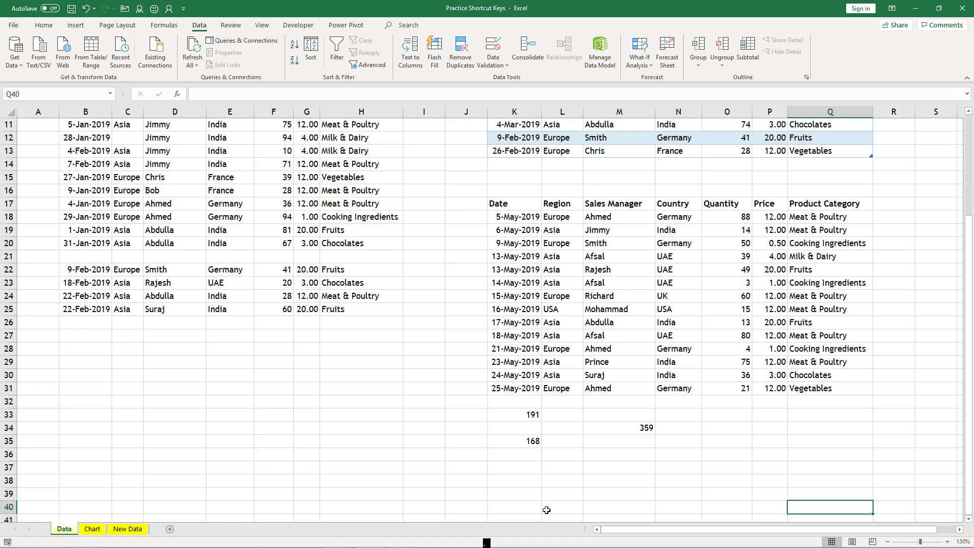
pyautogui.scroll(4, 546, 510)
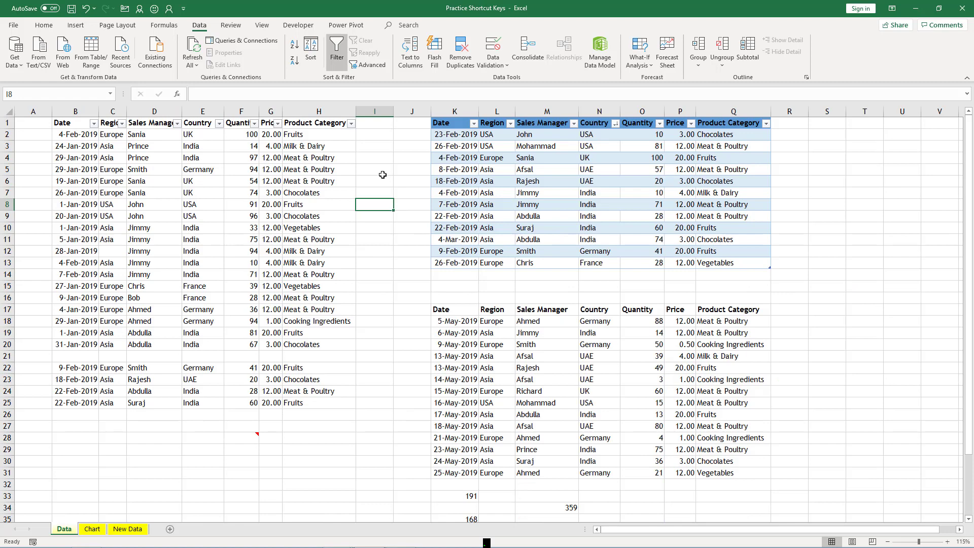
# - Select I5 and move the active cell down column I one cell at a time to I17
pyautogui.click(382, 175)
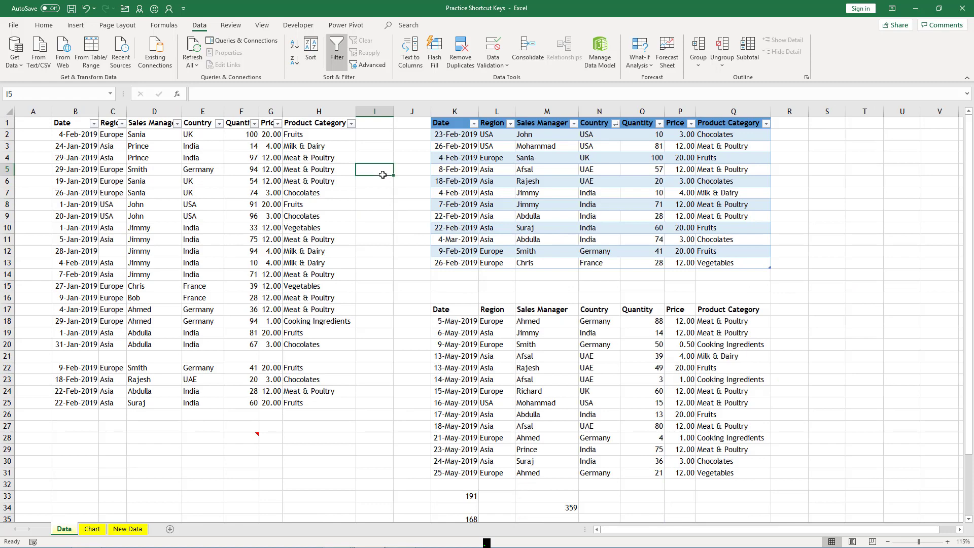
pyautogui.press('Down')
pyautogui.press('Down')
pyautogui.press('Down')
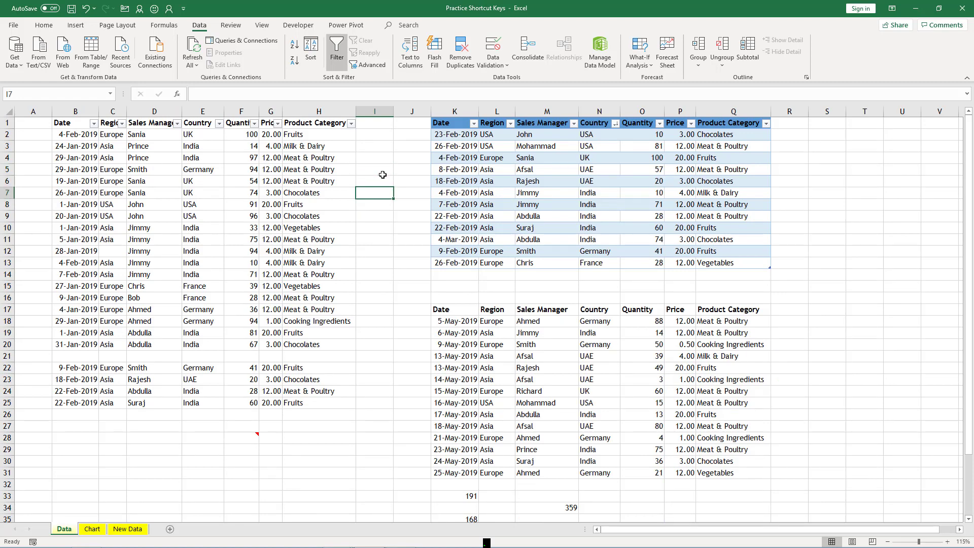
pyautogui.press('Down')
pyautogui.press('Down')
pyautogui.press('Down')
pyautogui.press('Down')
pyautogui.press('Down')
pyautogui.press('Down')
pyautogui.press('Down')
pyautogui.press('Down')
pyautogui.press('Down')
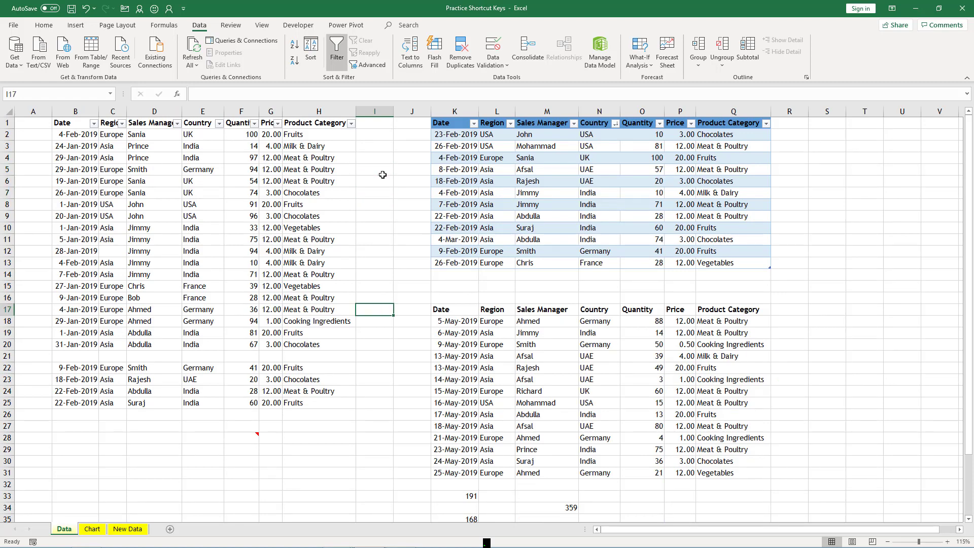
# - Continue down column I from I17 to I21 using the cell-entry confirmation to advance one row each time
pyautogui.press('Return')
pyautogui.press('Return')
pyautogui.press('Return')
pyautogui.press('Return')
pyautogui.press('Return')
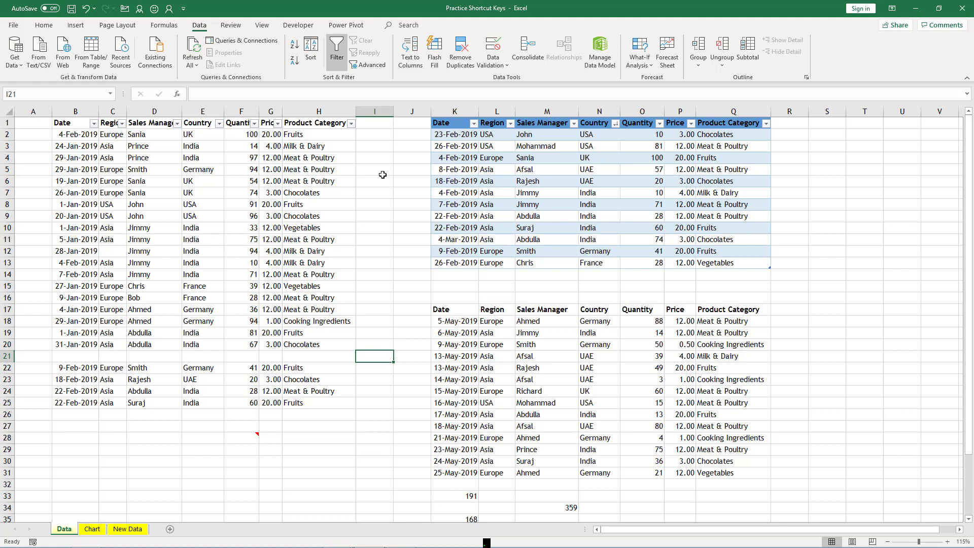
# - Move the active cell up column I one row at a time from I21 to I11 with the reversed entry confirmation
pyautogui.hotkey('shift', 'Return')
pyautogui.hotkey('shift', 'Return')
pyautogui.hotkey('shift', 'Return')
pyautogui.hotkey('shift', 'Return')
pyautogui.hotkey('shift', 'Return')
pyautogui.hotkey('shift', 'Return')
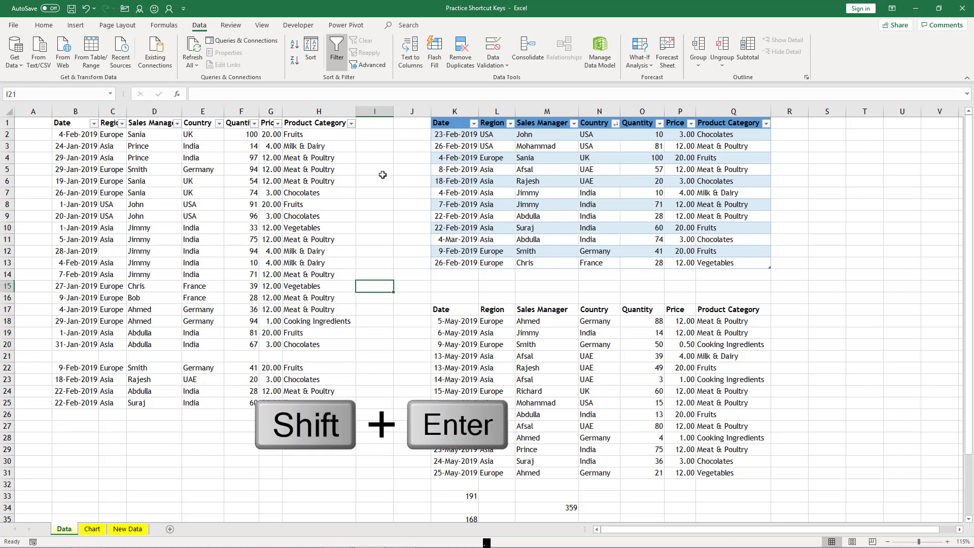
pyautogui.hotkey('shift', 'Return')
pyautogui.hotkey('shift', 'Return')
pyautogui.hotkey('shift', 'Return')
pyautogui.hotkey('shift', 'Return')
# - Step down column I from I11 to I14 and back up to I11 by confirming entries in each direction
pyautogui.press('Return')
pyautogui.press('Return')
pyautogui.press('Return')
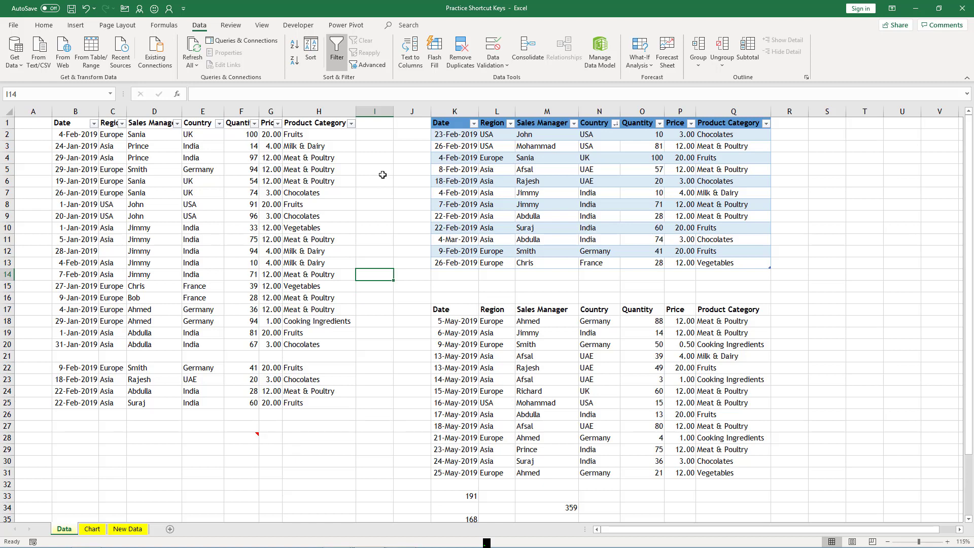
pyautogui.hotkey('shift', 'Return')
pyautogui.hotkey('shift', 'Return')
pyautogui.hotkey('shift', 'Return')
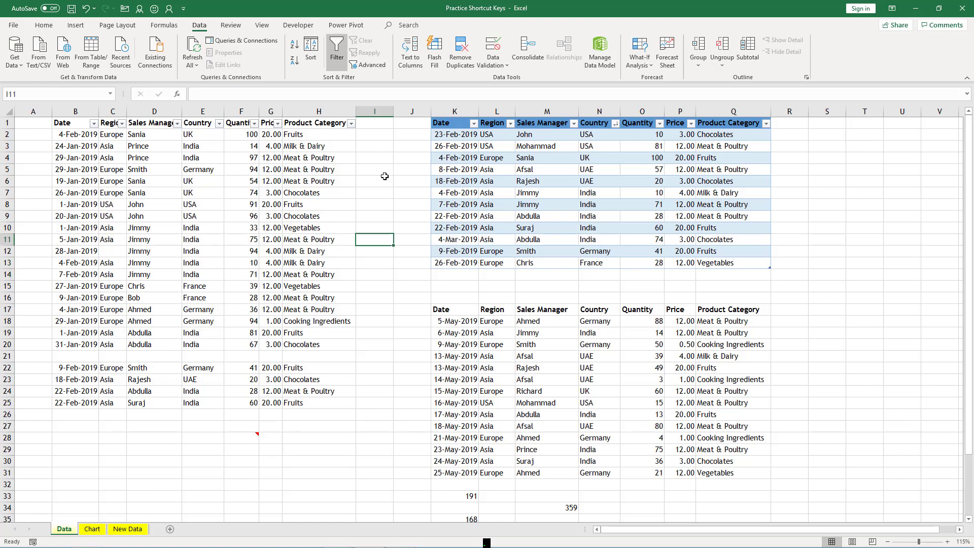
# - Move the active cell right from I11 one cell at a time into the blue table, wrapping onto its next row to N12
pyautogui.press('Tab')
pyautogui.press('Tab')
pyautogui.press('Tab')
pyautogui.press('Tab')
pyautogui.press('Tab')
pyautogui.press('Tab')
pyautogui.press('Tab')
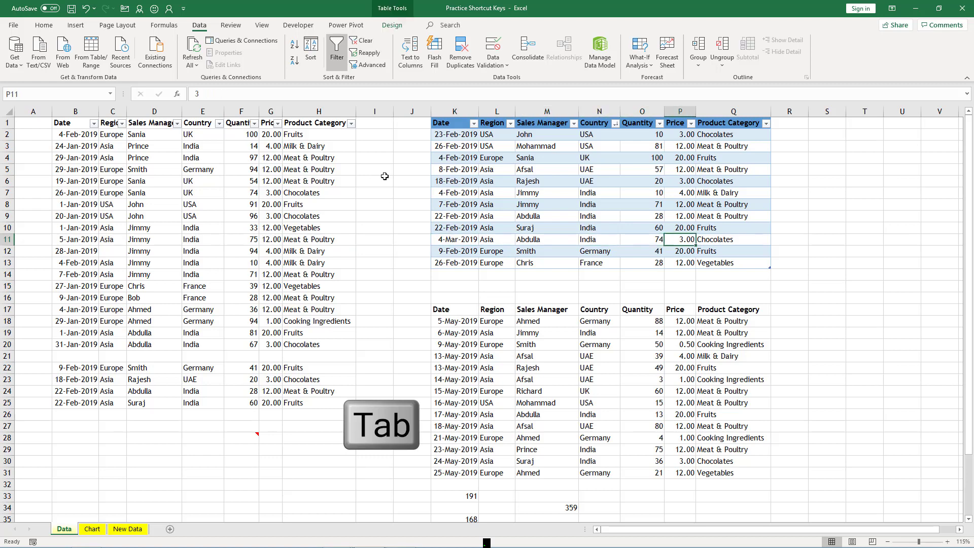
pyautogui.press('Tab')
pyautogui.press('Tab')
pyautogui.press('Tab')
pyautogui.press('Tab')
pyautogui.press('Tab')
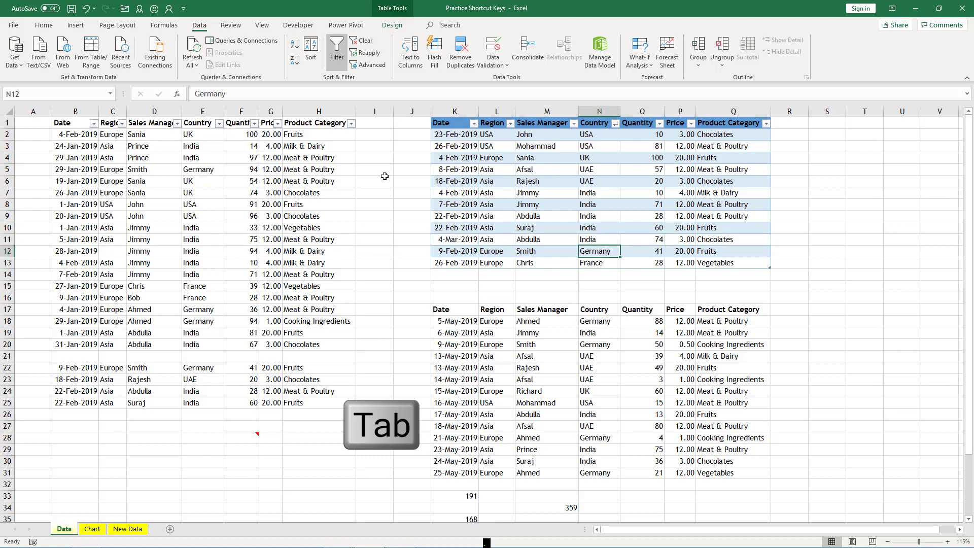
# - Select C6 and move the active cell right along row 6 one cell at a time to G6
pyautogui.click(120, 181)
pyautogui.press('Tab')
pyautogui.press('Tab')
pyautogui.press('Tab')
pyautogui.press('Tab')
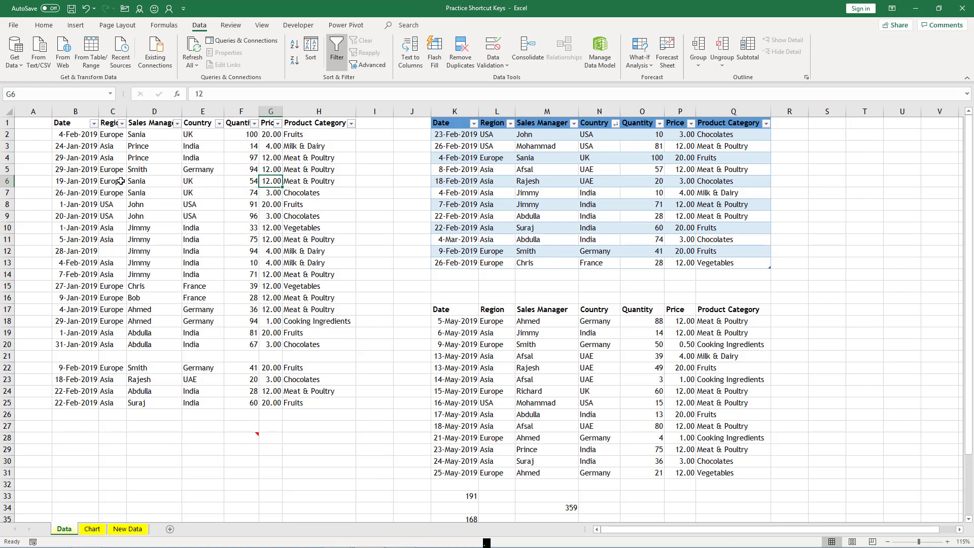
# - Move the active cell back left along row 6 one cell at a time from G6 past D6
pyautogui.hotkey('shift', 'Tab')
pyautogui.hotkey('shift', 'Tab')
pyautogui.hotkey('shift', 'Tab')
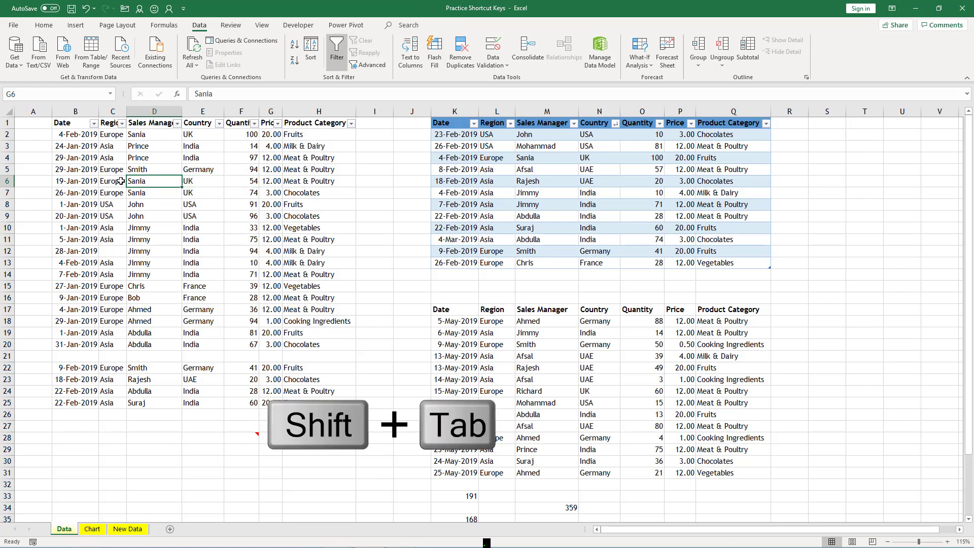
pyautogui.hotkey('shift', 'Tab')
pyautogui.hotkey('shift', 'Tab')
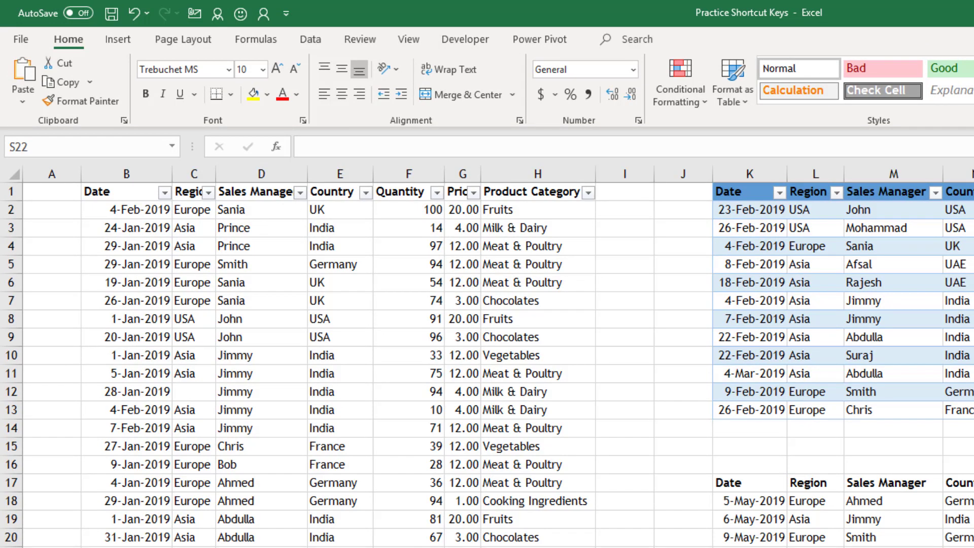
# - Display the ribbon's access keys, show those for the Home commands, and go back to the top level
pyautogui.press('alt')
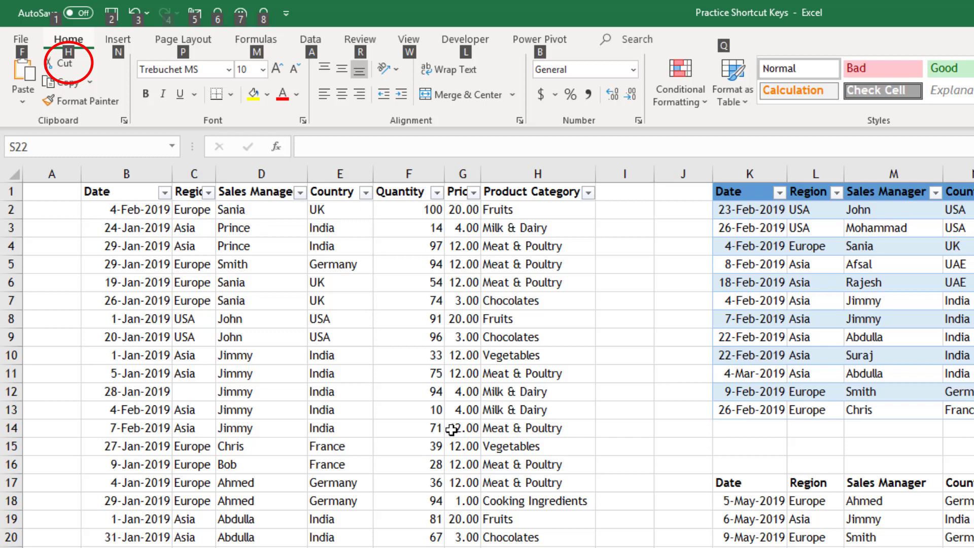
pyautogui.press('h')
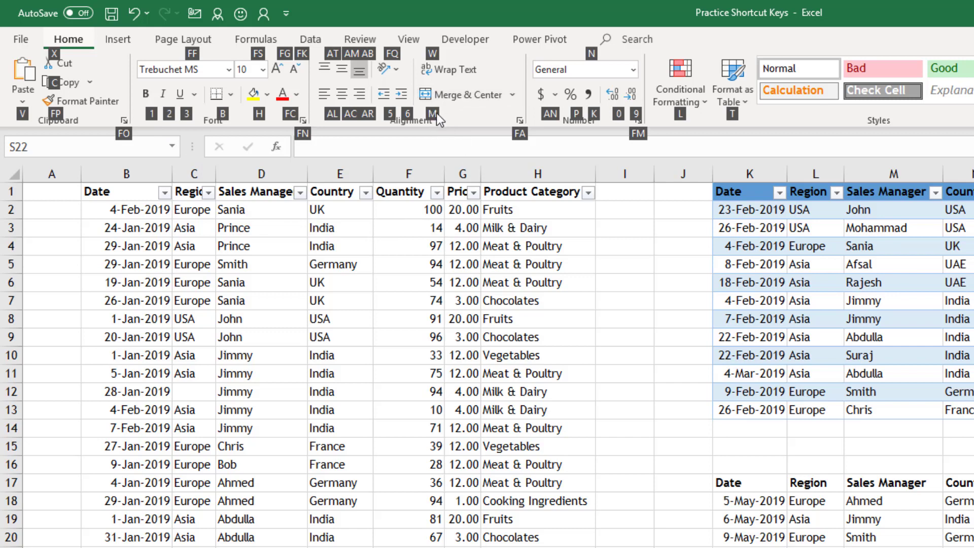
pyautogui.press('Escape')
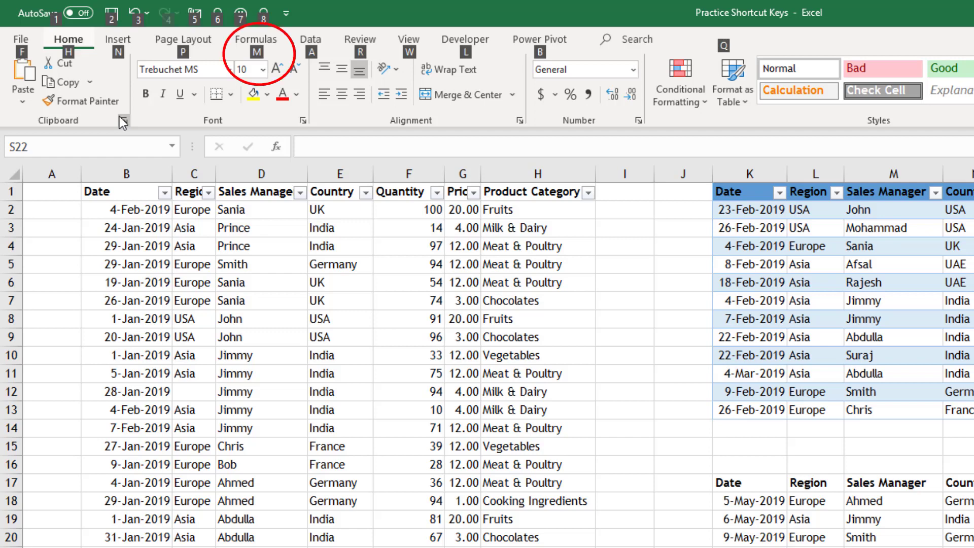
# - Open the New Name dialog through the access keys for Formulas and Define Name, and cancel it
pyautogui.press('m')
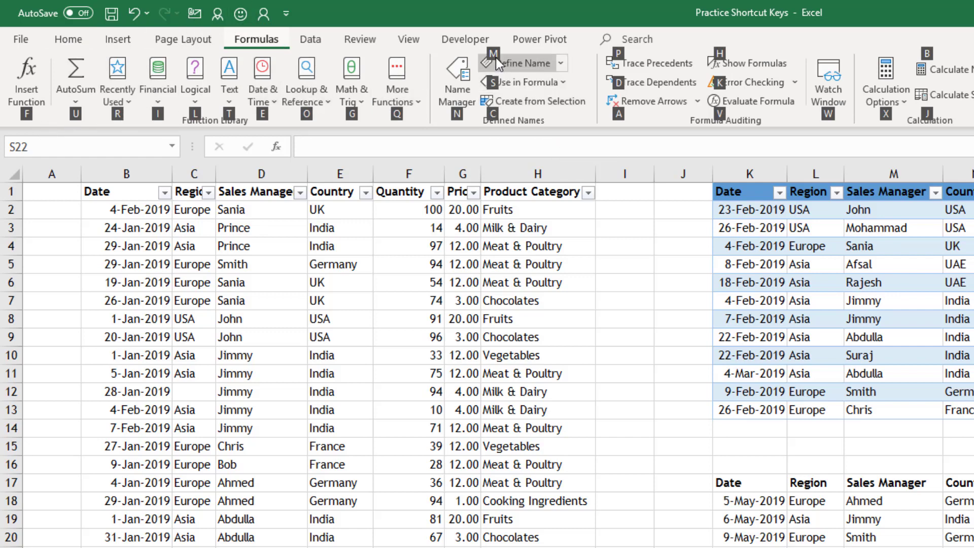
pyautogui.press('m')
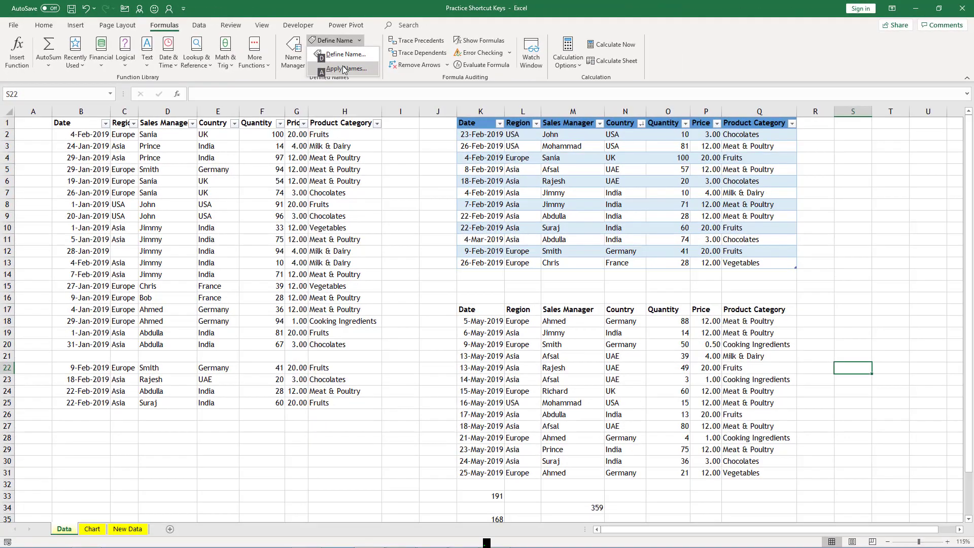
pyautogui.press('d')
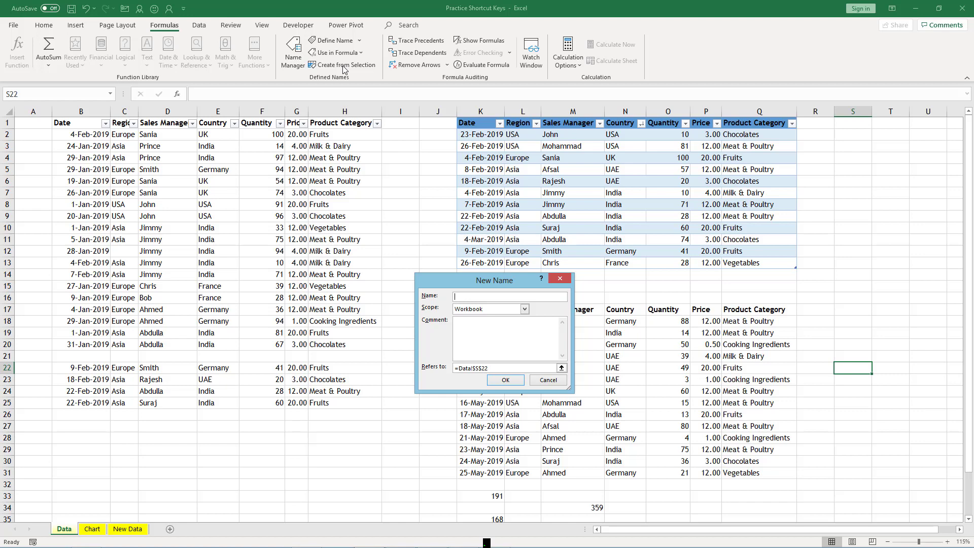
pyautogui.click(551, 380)
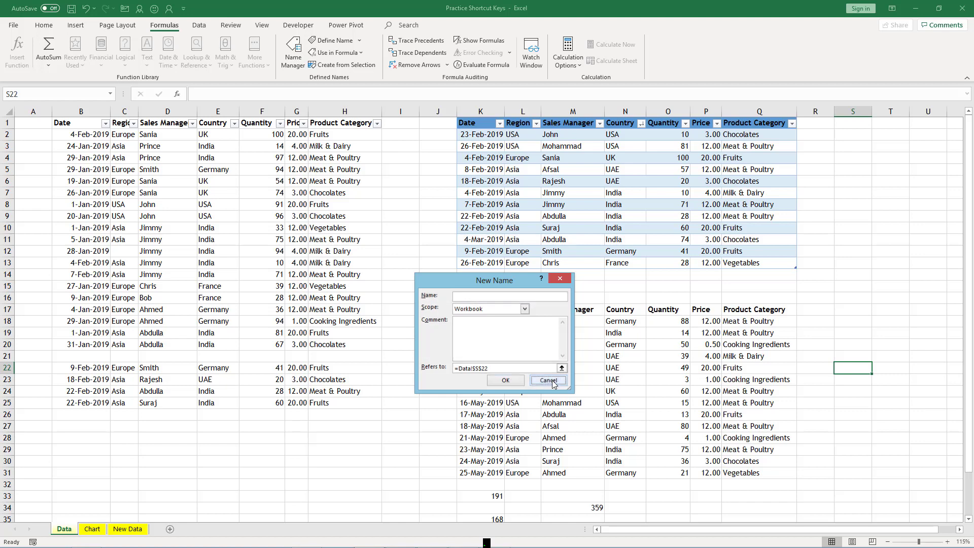